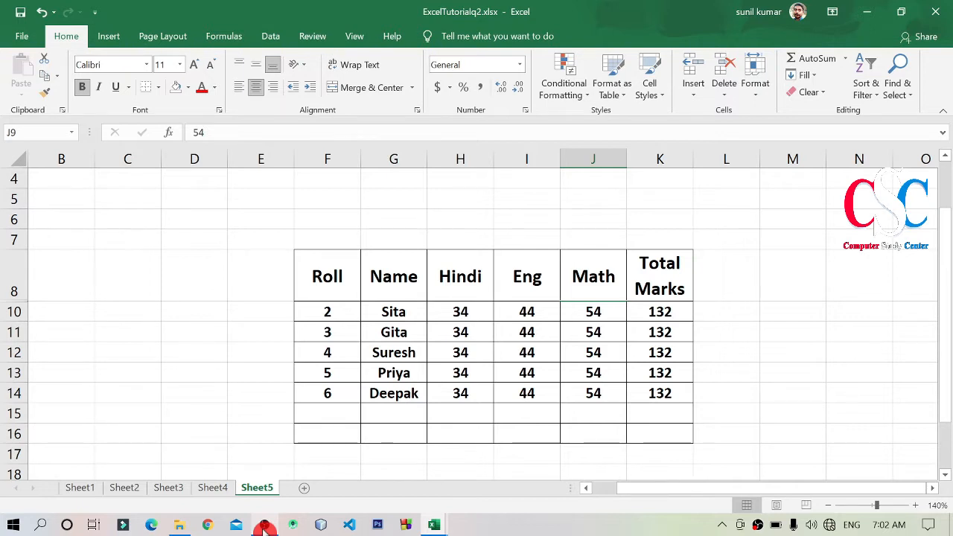
click(584, 527)
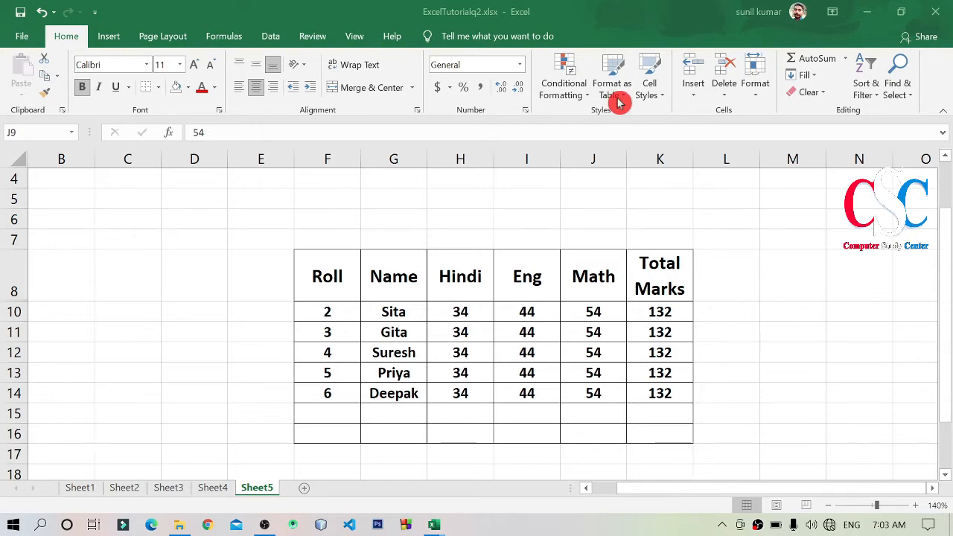
click(621, 91)
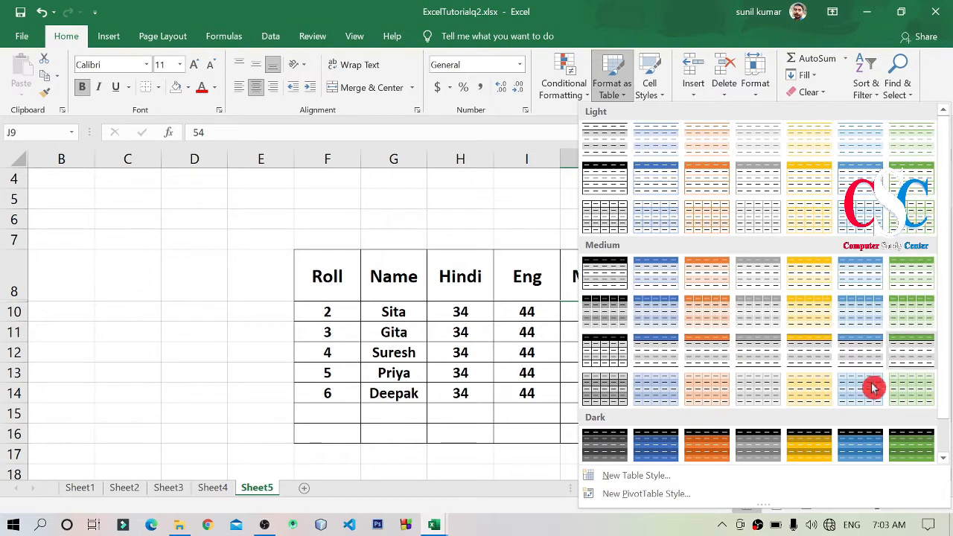
scroll(824, 355, down, 1)
scroll(771, 354, up, 1)
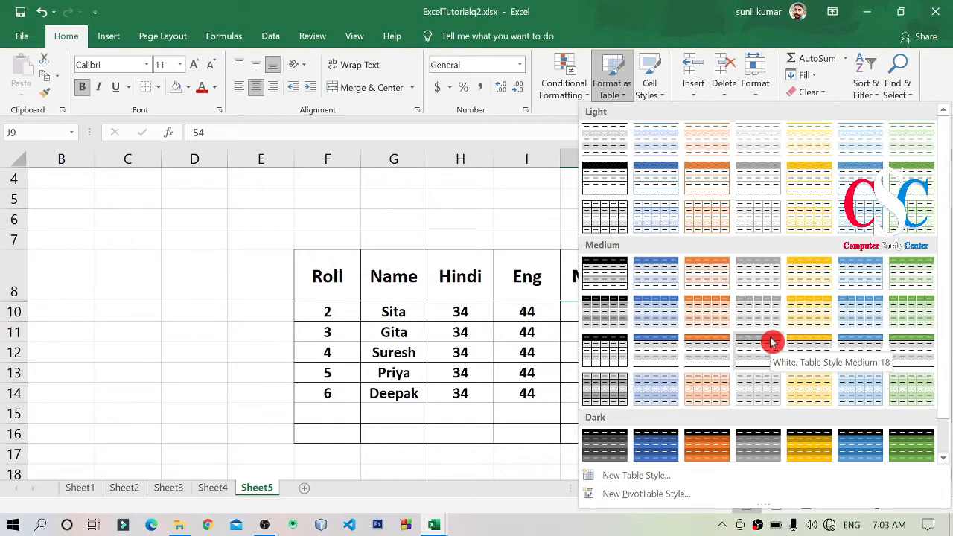
click(506, 298)
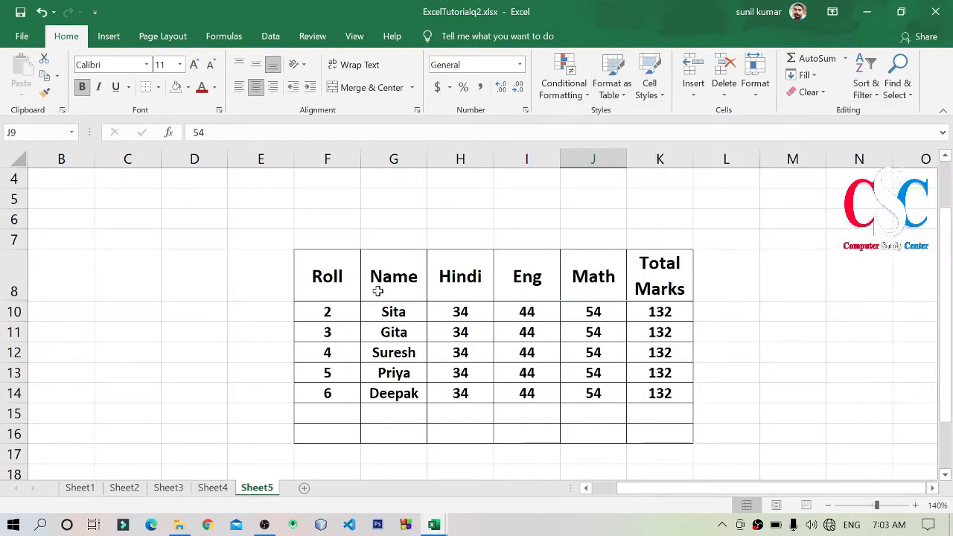
Step: Start formatting the marks range F8:K16 as a table, using the blue Medium style with a solid blue header and banded rows
drag(322, 271, 652, 435)
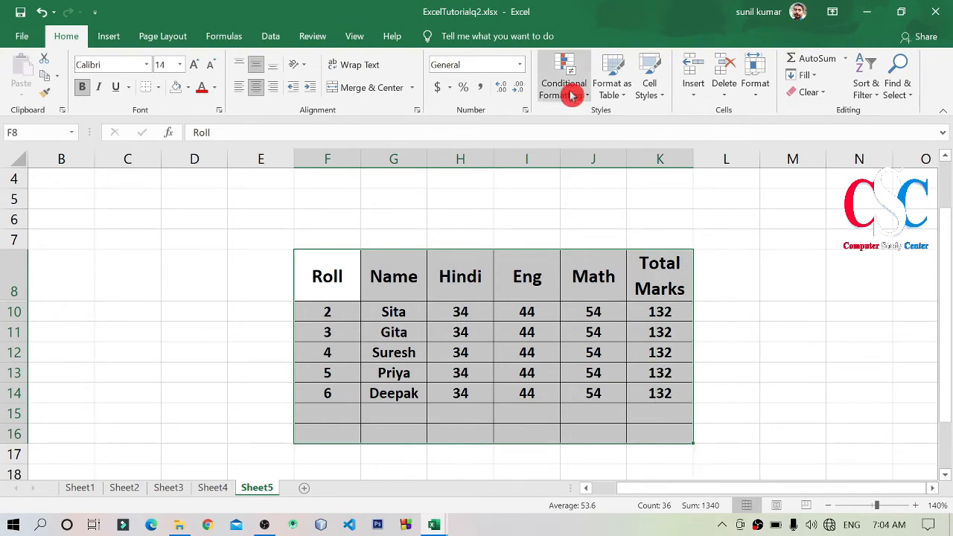
click(617, 98)
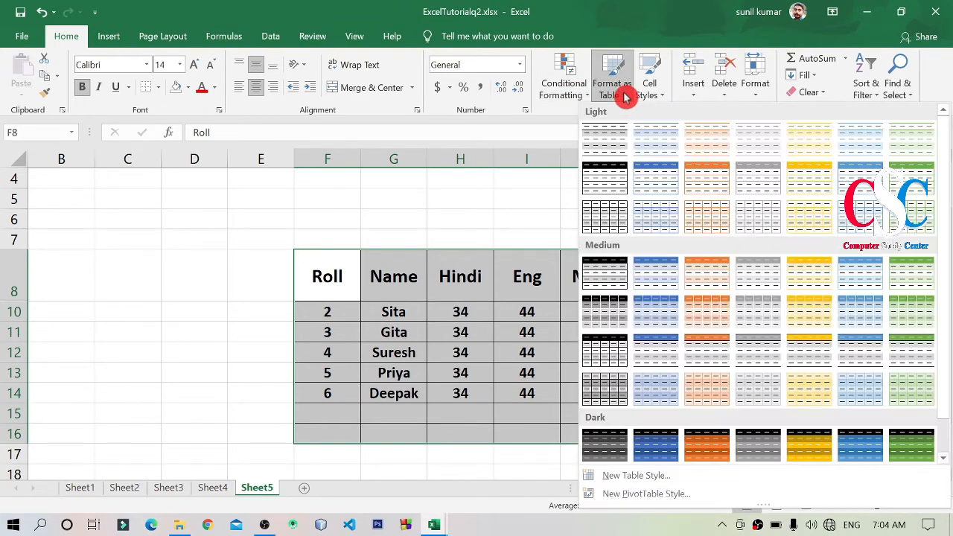
scroll(837, 251, down, 1)
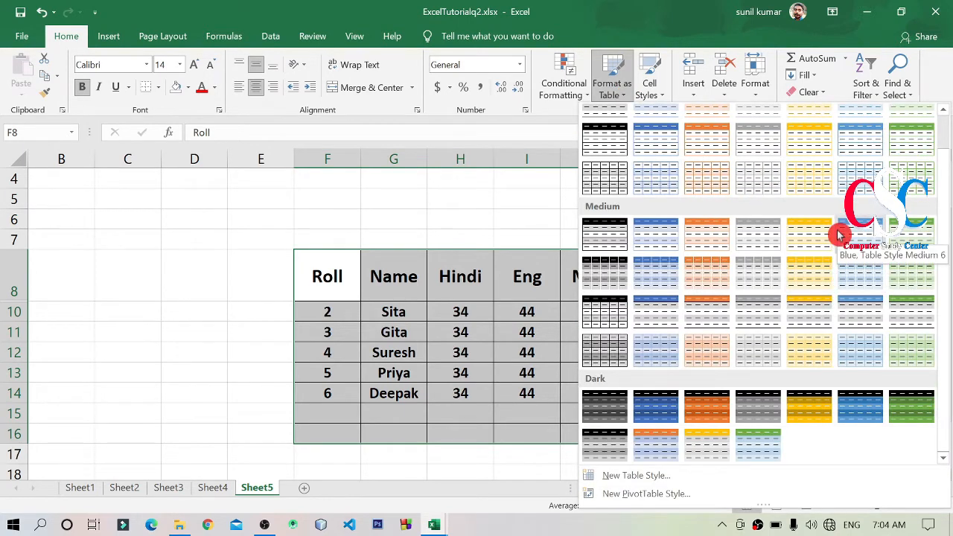
click(659, 272)
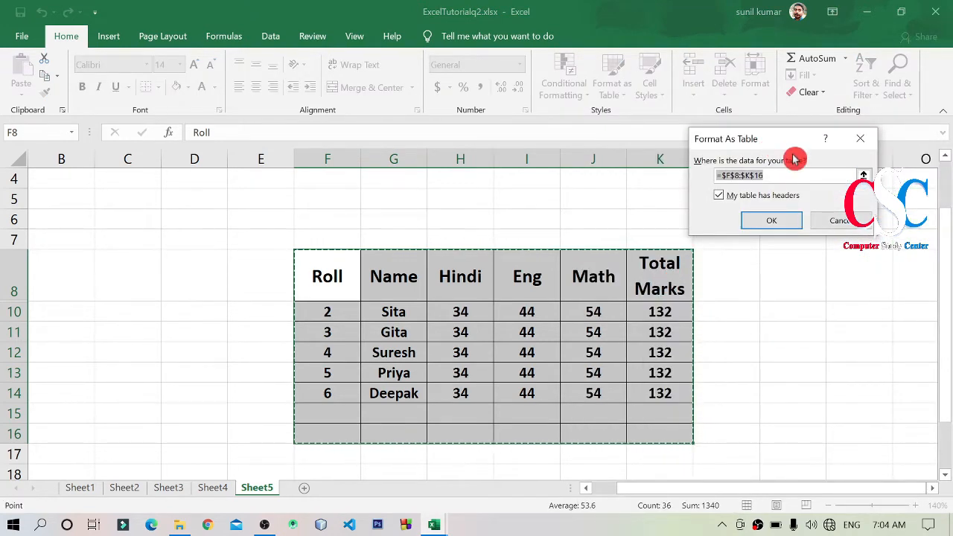
Step: Clear the data range, reselect it as $F$8:$K$16 and create the table with the headers option on
drag(766, 175, 689, 183)
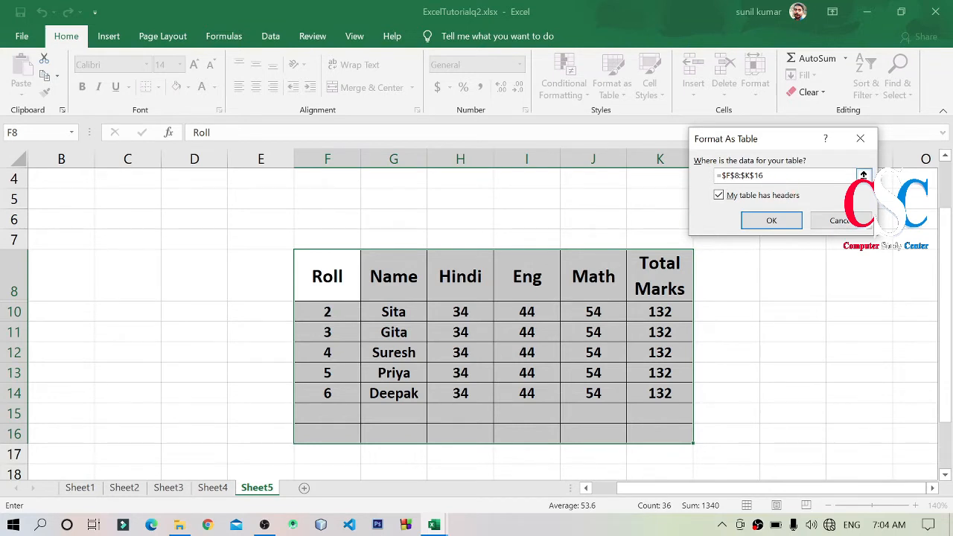
drag(765, 176, 694, 184)
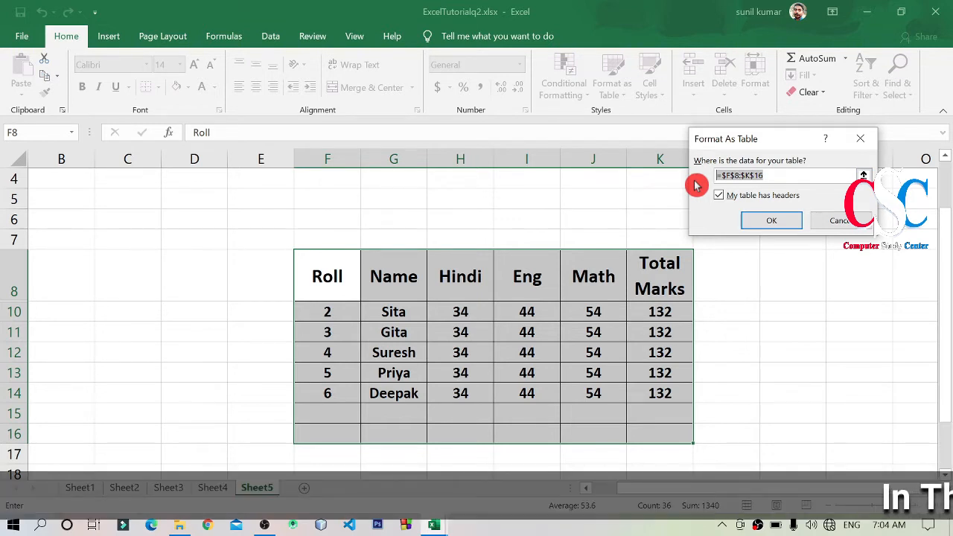
click(774, 176)
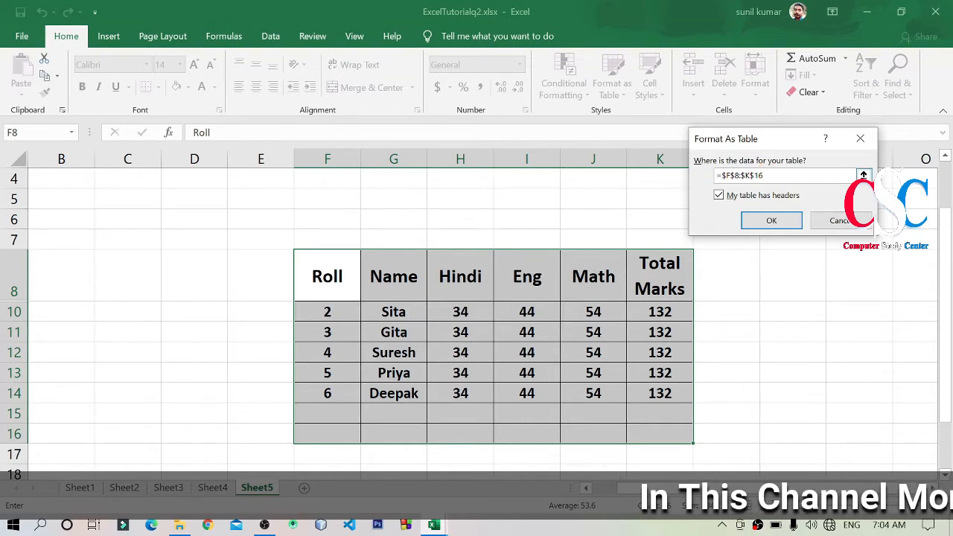
drag(767, 175, 702, 180)
key(BackSpace)
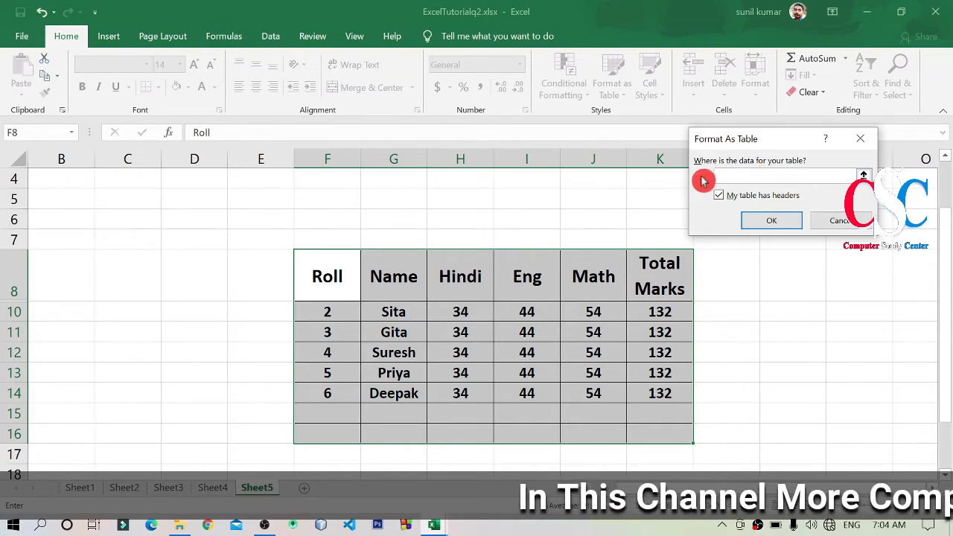
drag(303, 277, 652, 439)
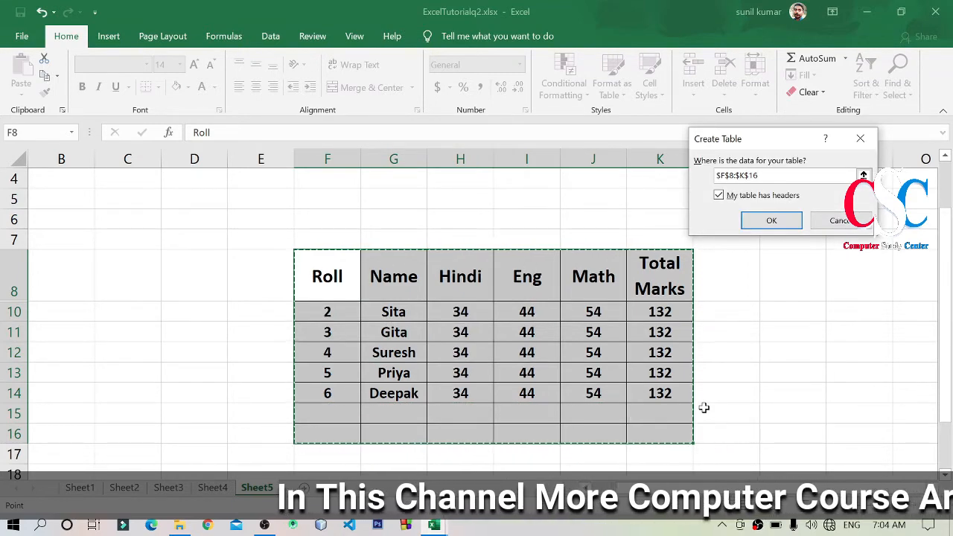
click(768, 222)
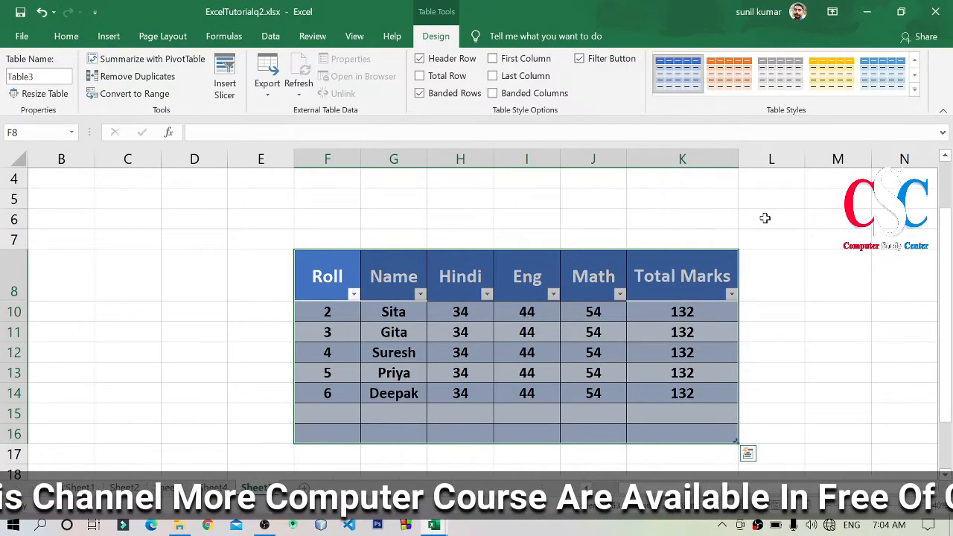
click(778, 344)
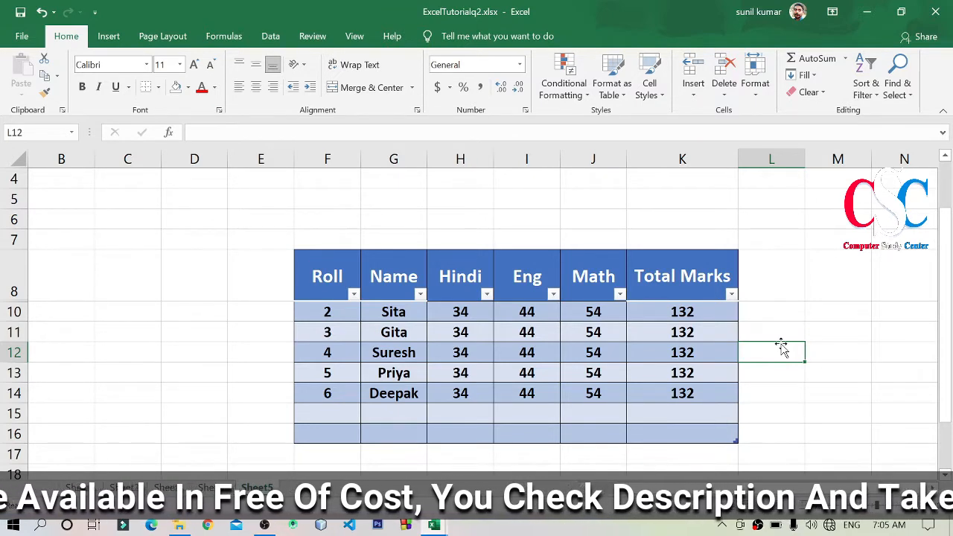
mouse_move(318, 280)
mouse_down()
mouse_move(711, 292)
mouse_move(315, 280)
mouse_up()
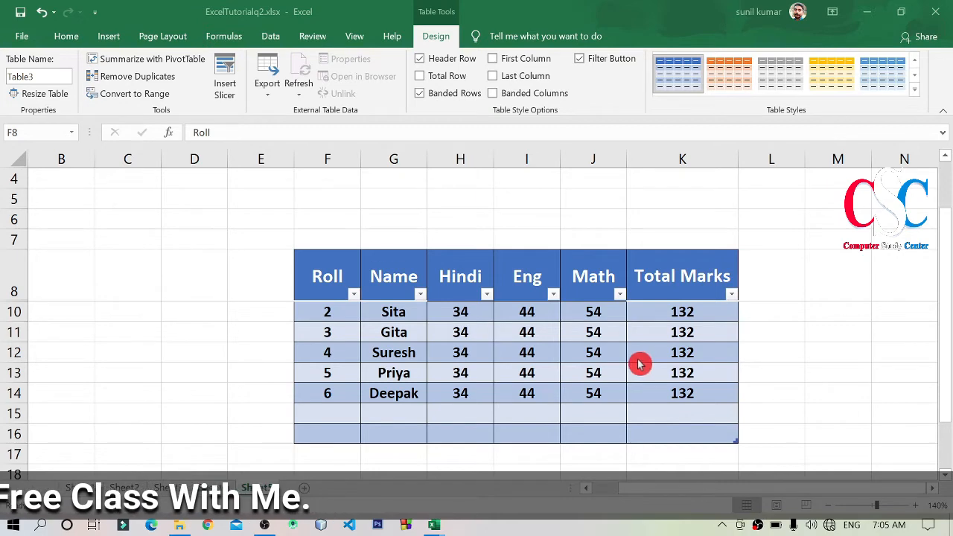
click(354, 294)
click(387, 416)
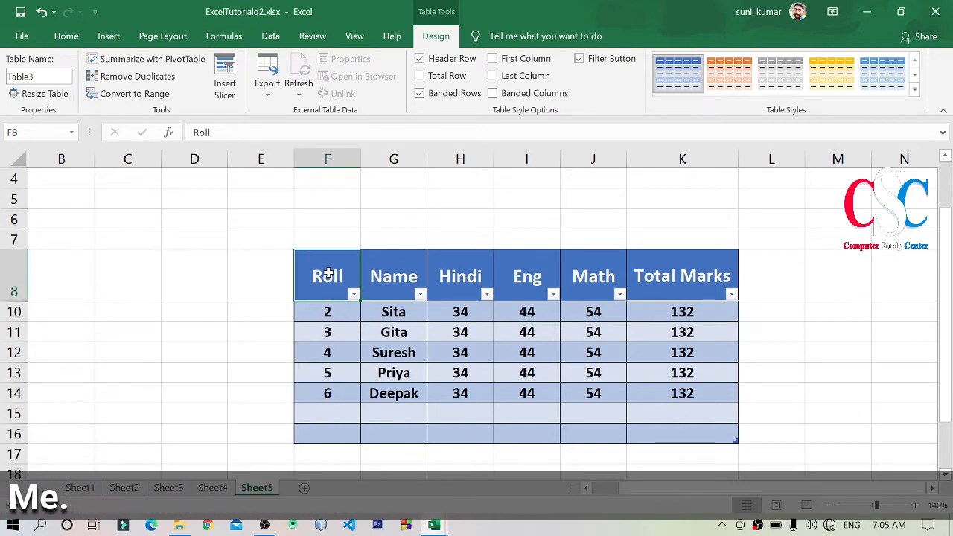
Step: Turn off the filter buttons on the marks table's header row
drag(331, 276, 666, 254)
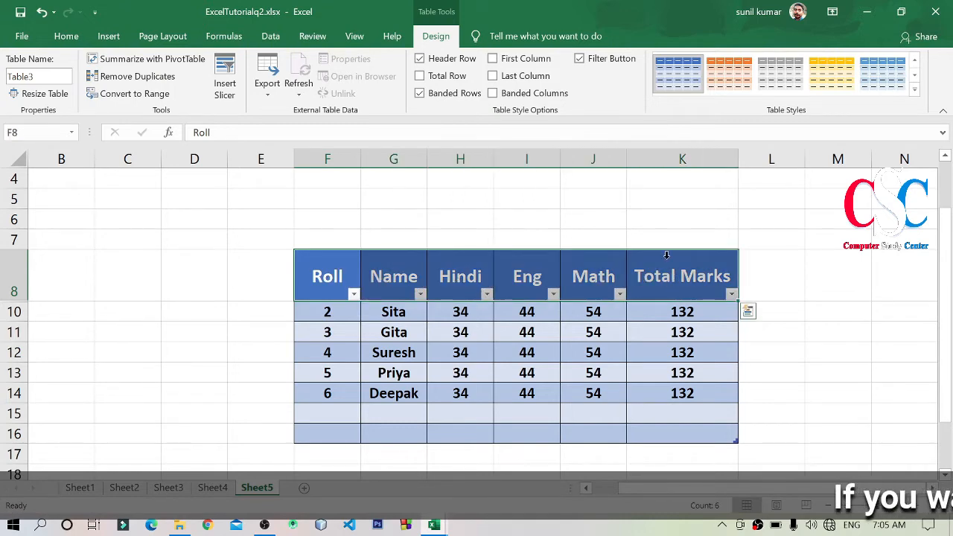
click(66, 39)
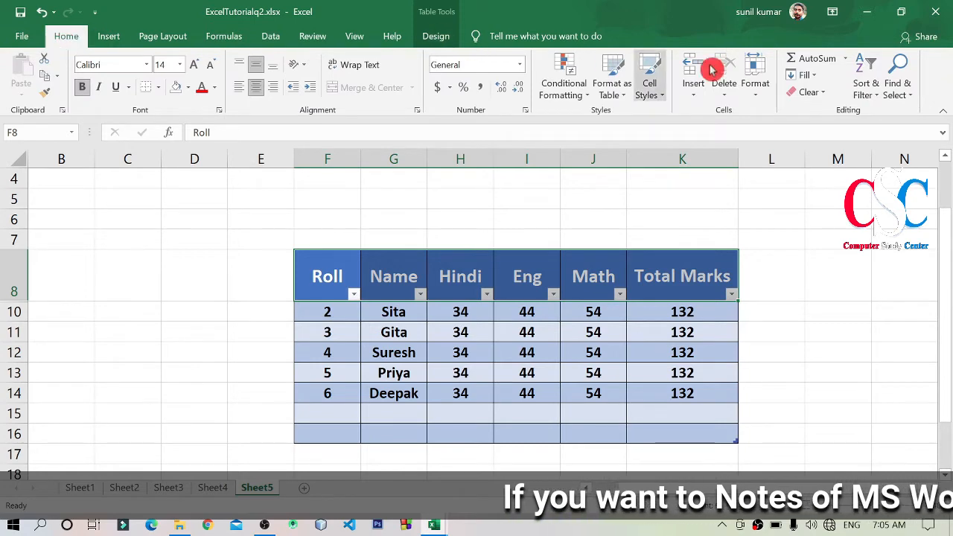
click(871, 98)
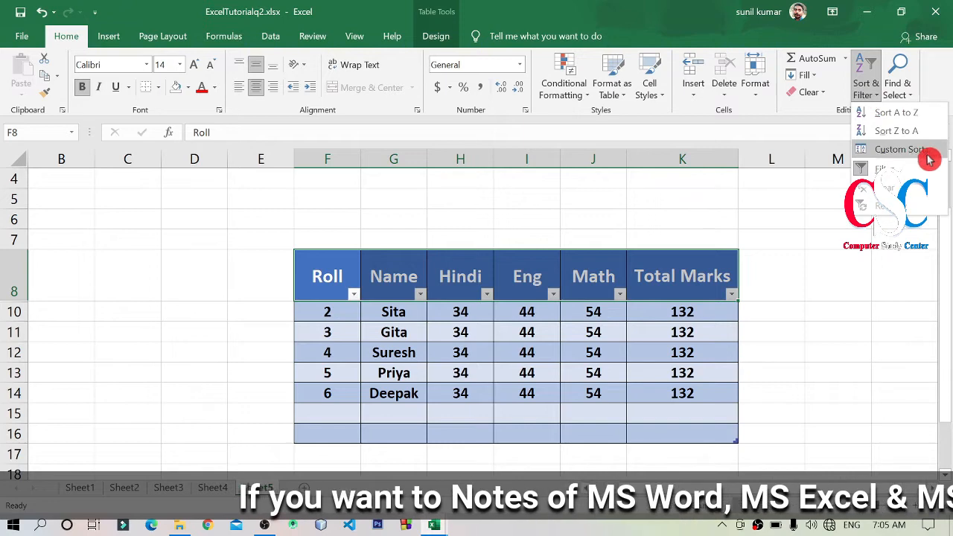
key(super+plus)
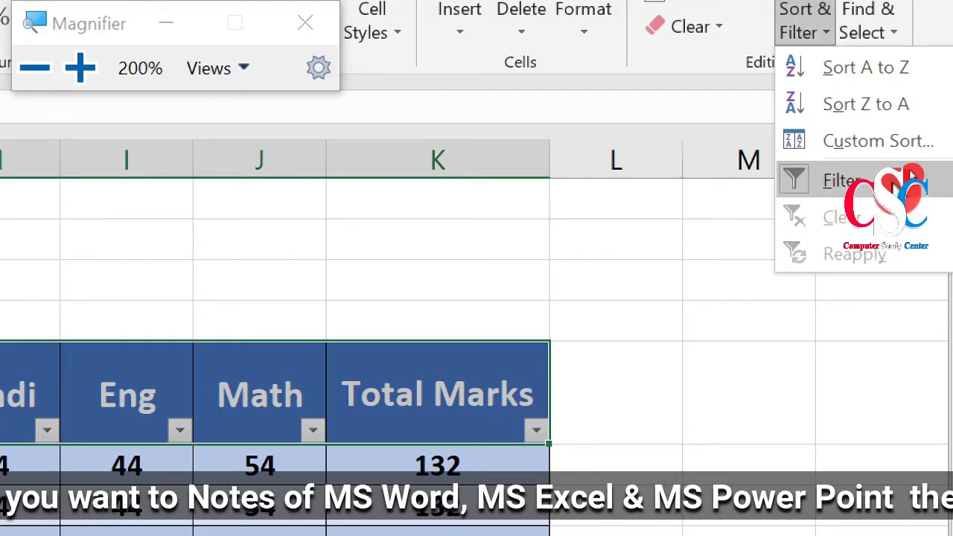
key(super+minus)
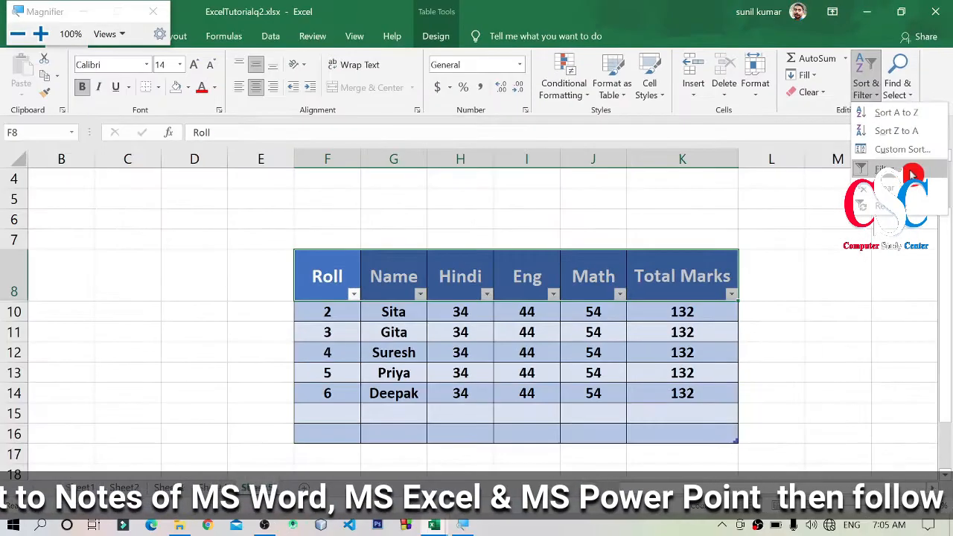
click(911, 174)
click(893, 272)
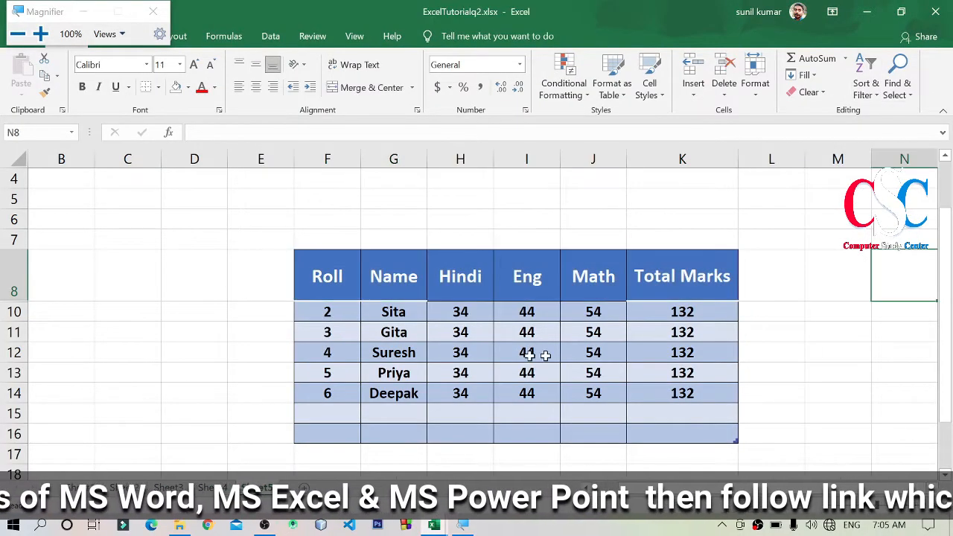
drag(316, 277, 648, 274)
click(912, 332)
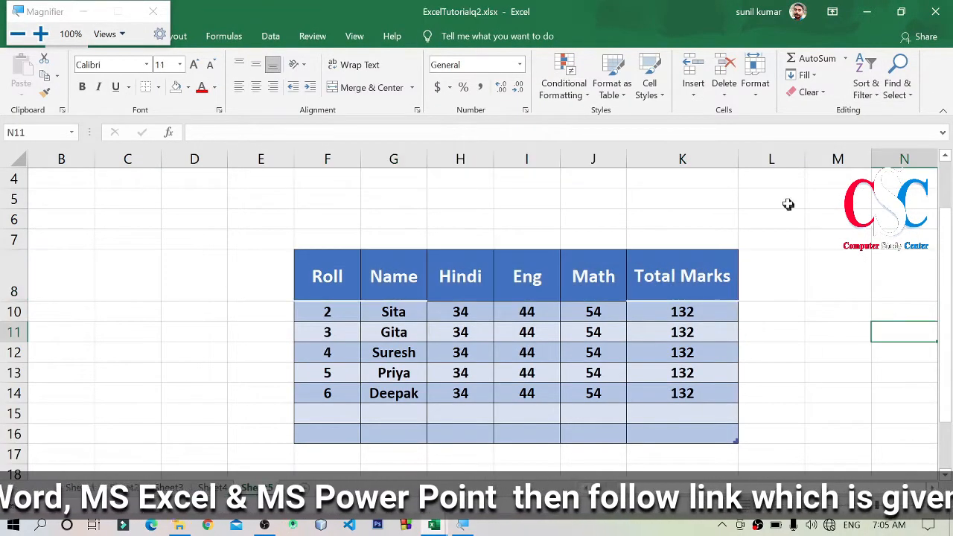
Step: Narrow the Total Marks column so that its header wraps onto two lines
drag(735, 157, 695, 161)
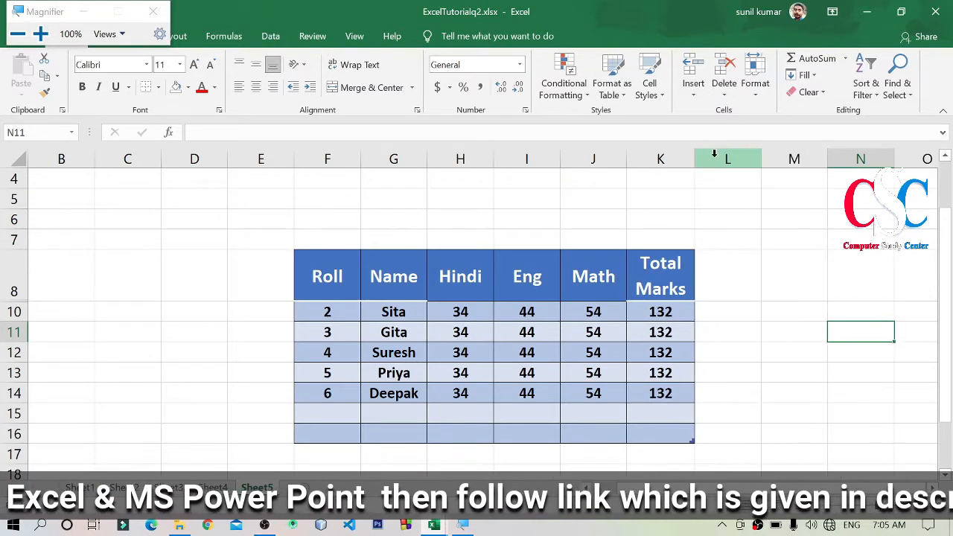
click(743, 269)
drag(334, 270, 669, 423)
click(810, 331)
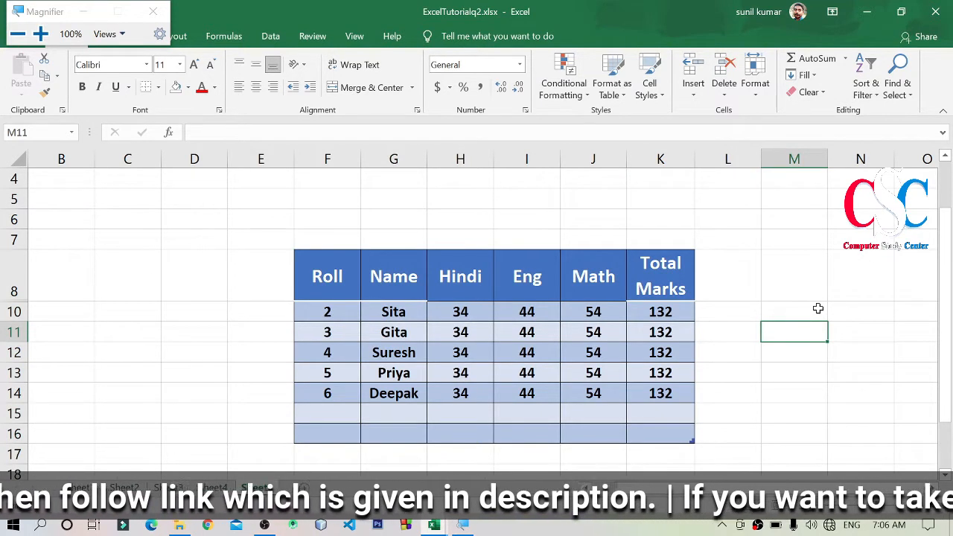
Step: Try the Header Row, Banded Rows and Last Column options on the marks table, switching each one back
drag(334, 276, 639, 429)
click(435, 36)
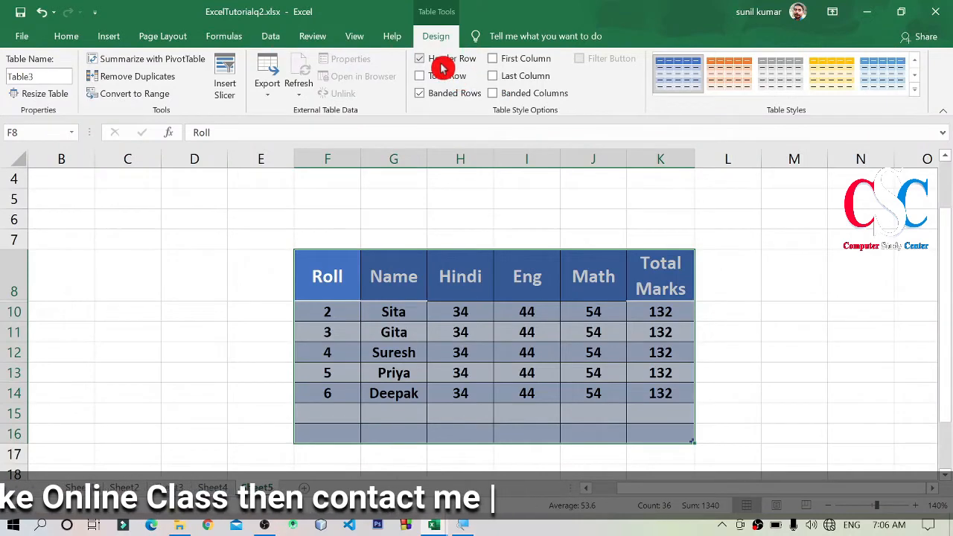
click(439, 62)
click(442, 64)
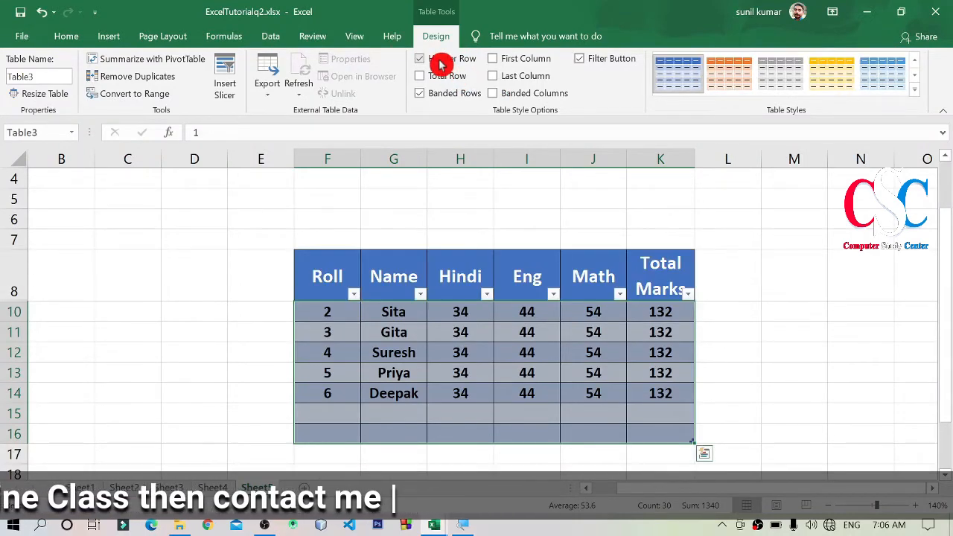
click(423, 97)
click(423, 97)
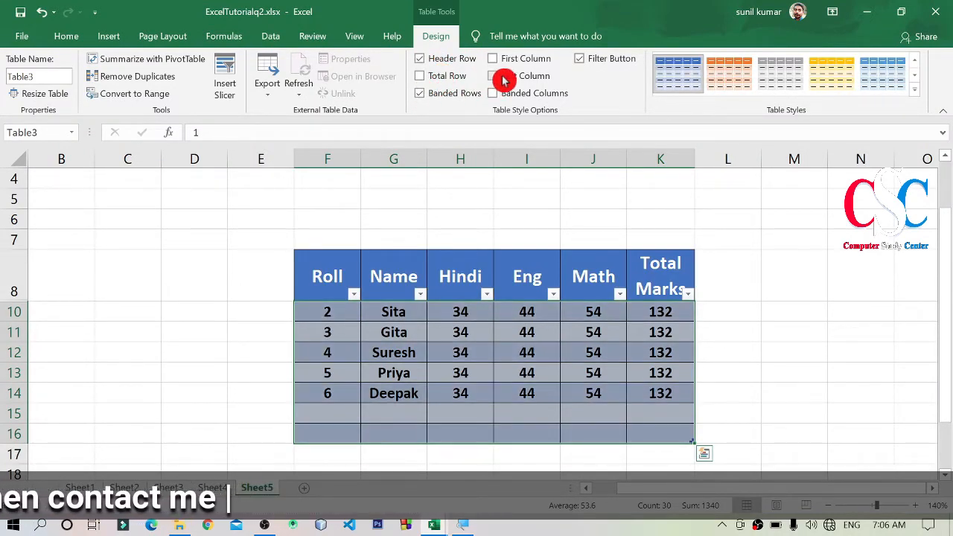
click(497, 78)
click(499, 79)
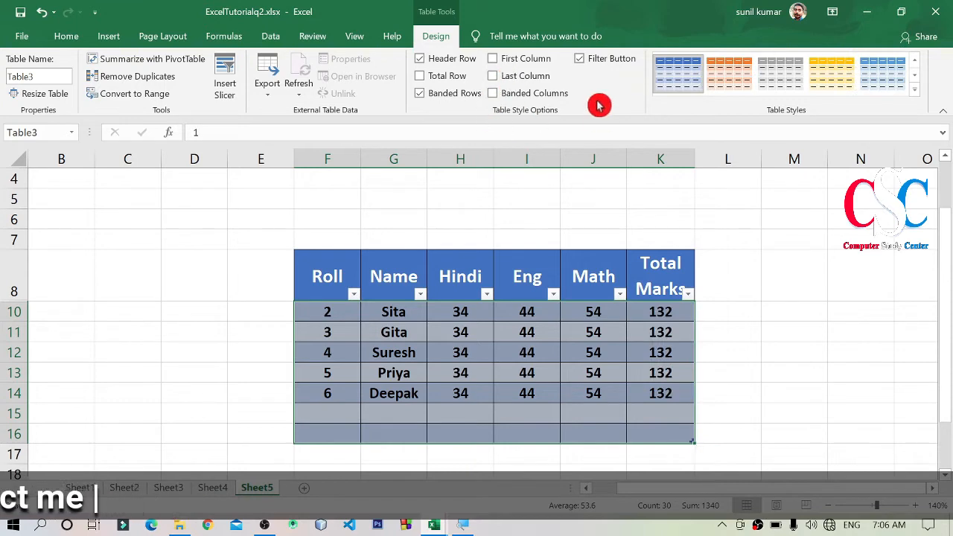
click(916, 93)
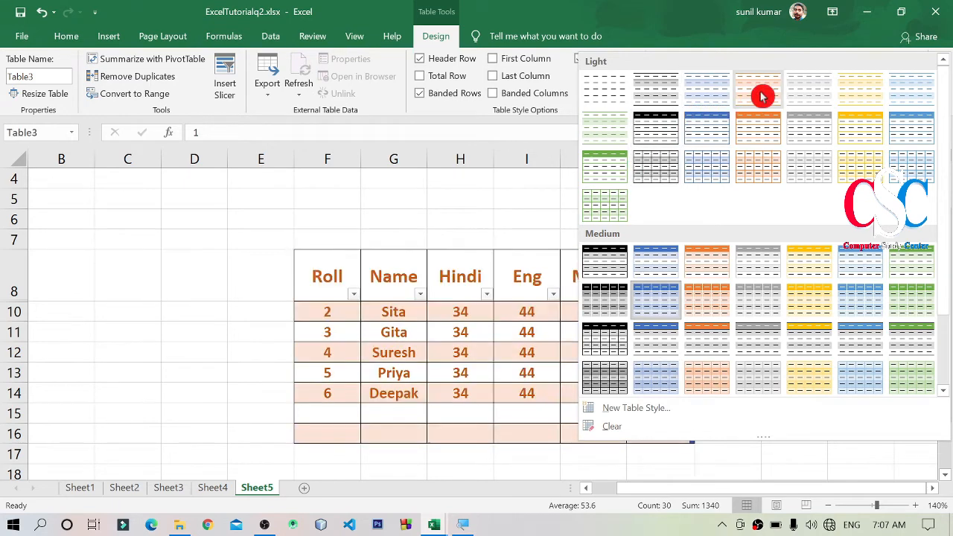
click(497, 206)
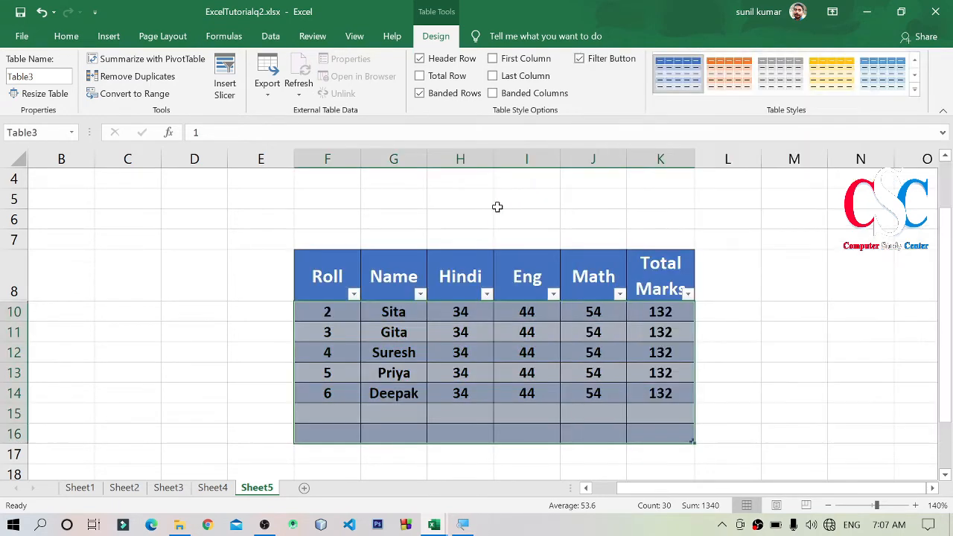
Step: Remove the filter buttons from the header row again and deselect the table
drag(328, 286, 670, 283)
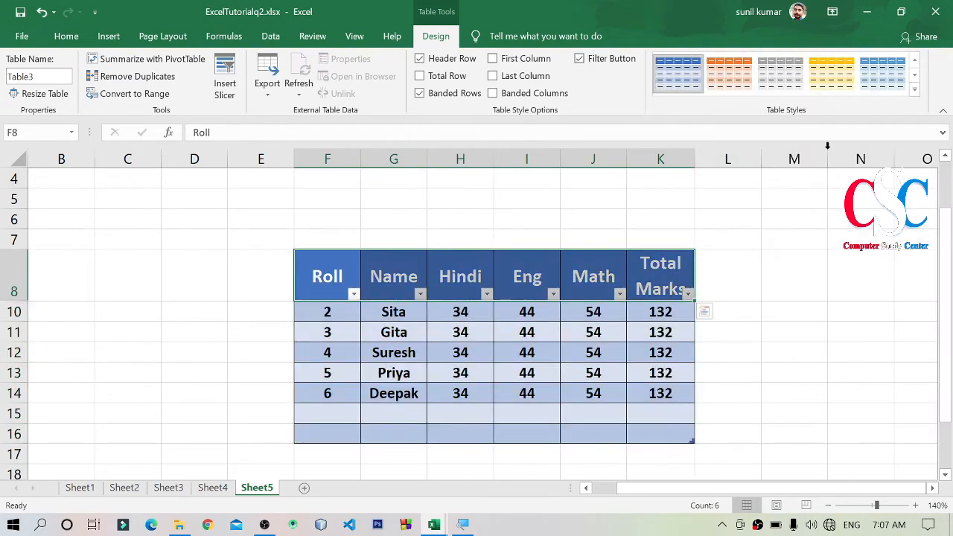
click(794, 273)
Step: Bring up the Merge Styles dialog from the cell styles and dismiss it without merging any workbook's styles
click(650, 83)
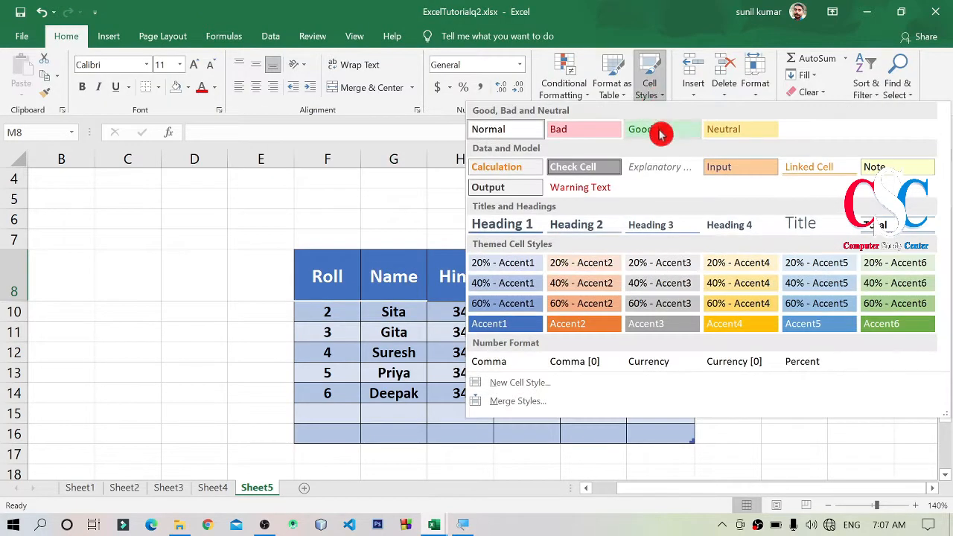
click(878, 402)
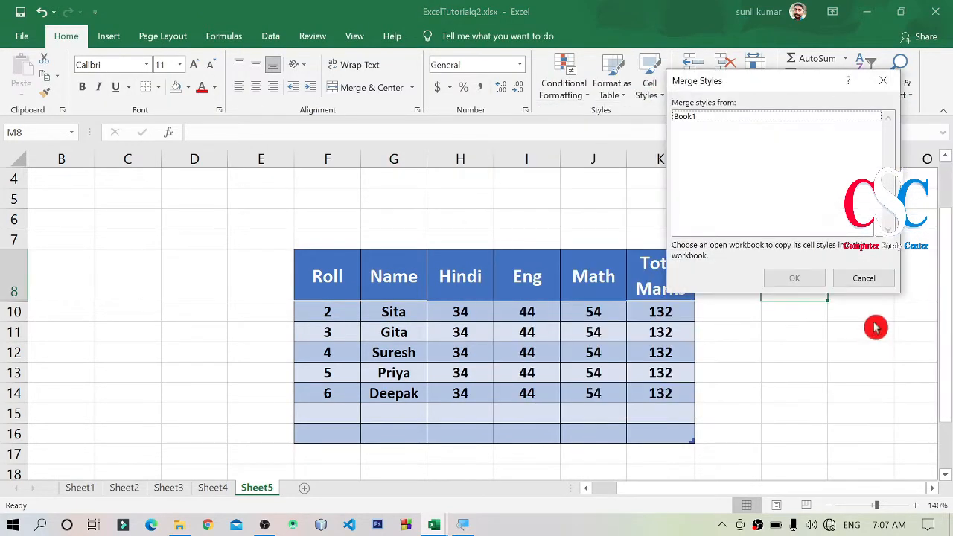
click(878, 285)
scroll(534, 398, down, 5)
scroll(476, 372, up, 5)
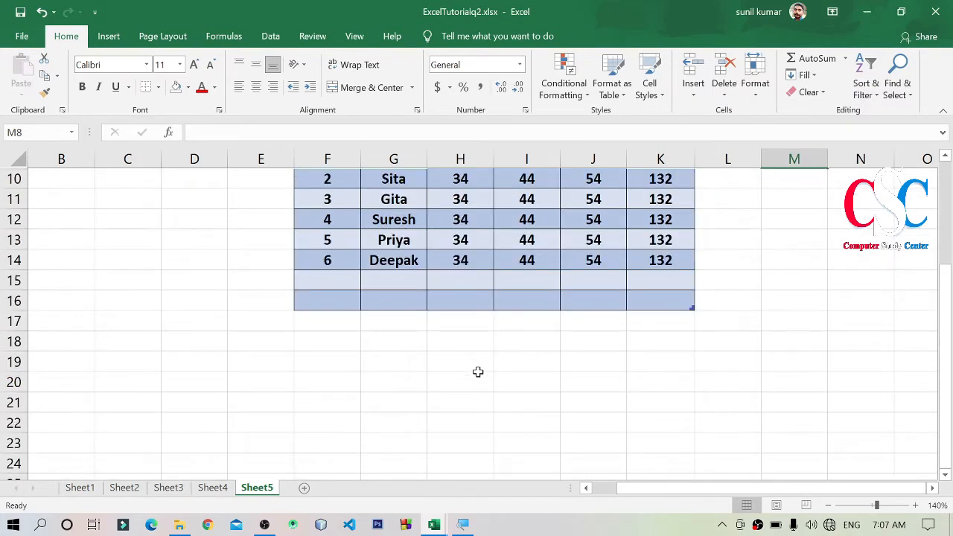
drag(747, 323, 911, 431)
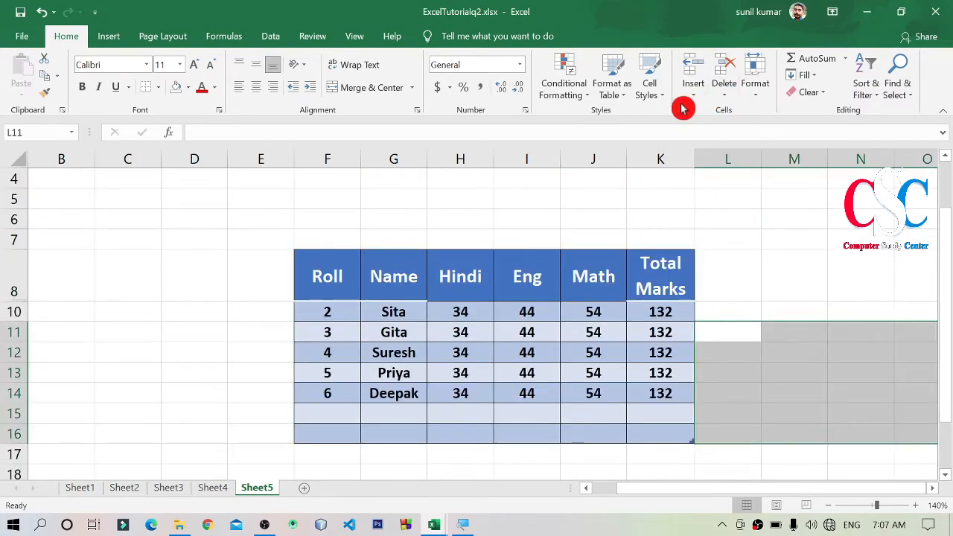
click(642, 88)
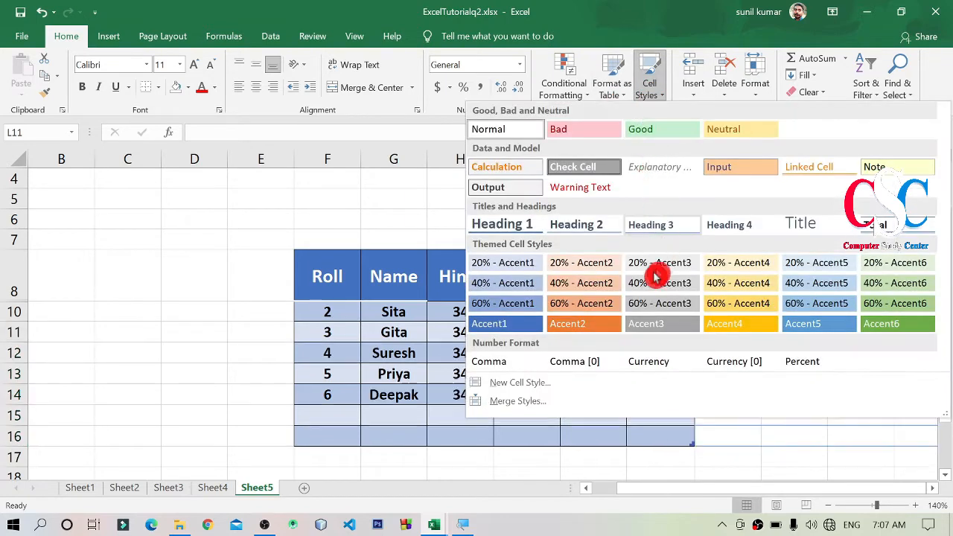
key(Escape)
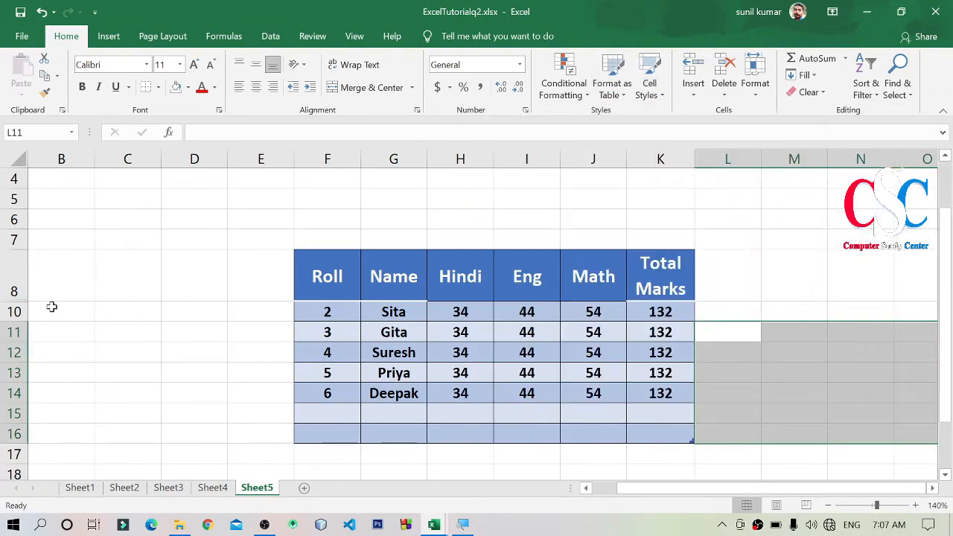
Step: Apply the Accent2 cell style to the blank range B11:E15 beside the marks table
drag(52, 334, 266, 417)
click(649, 67)
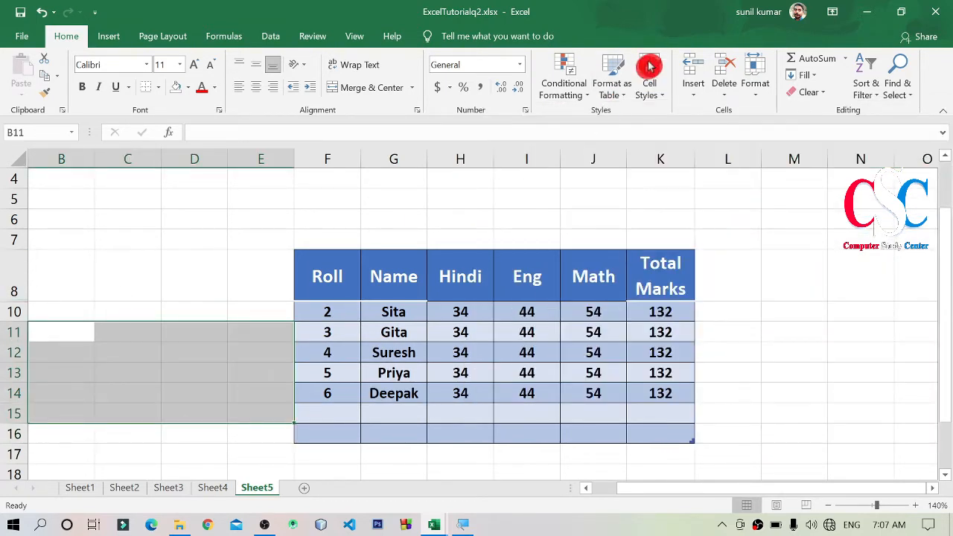
click(662, 96)
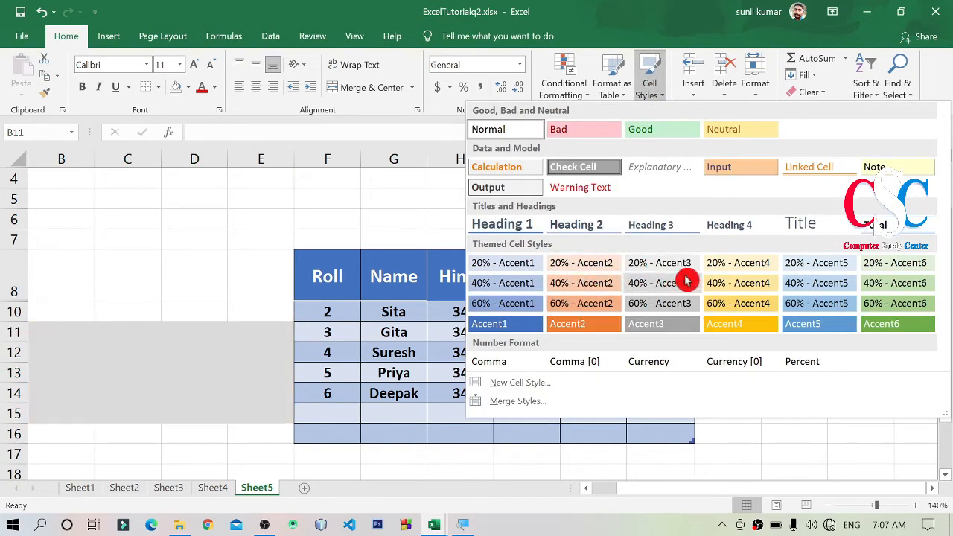
click(589, 325)
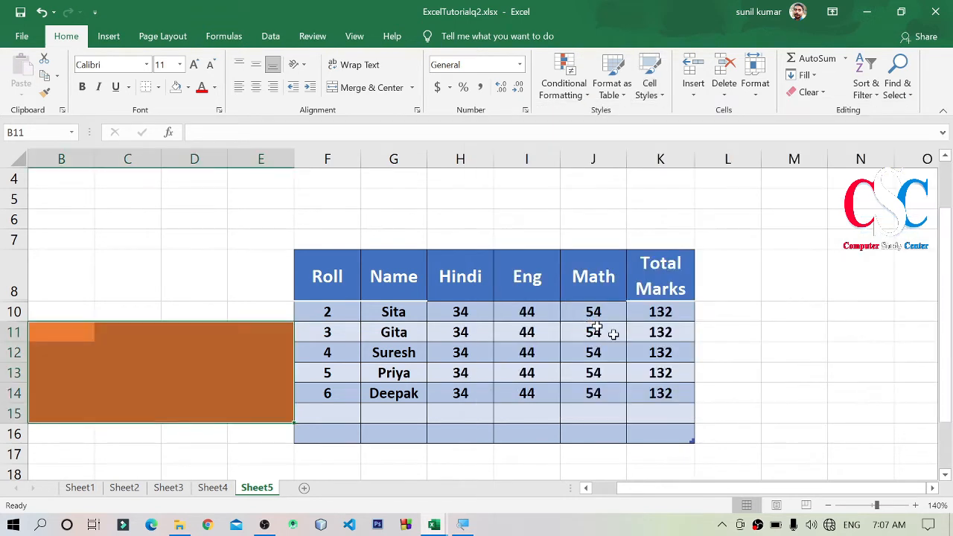
click(788, 347)
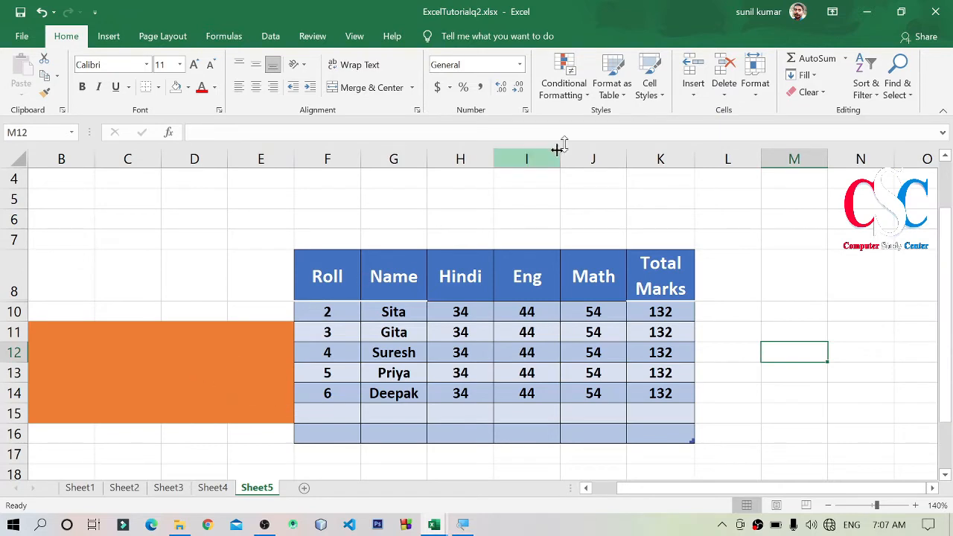
click(617, 82)
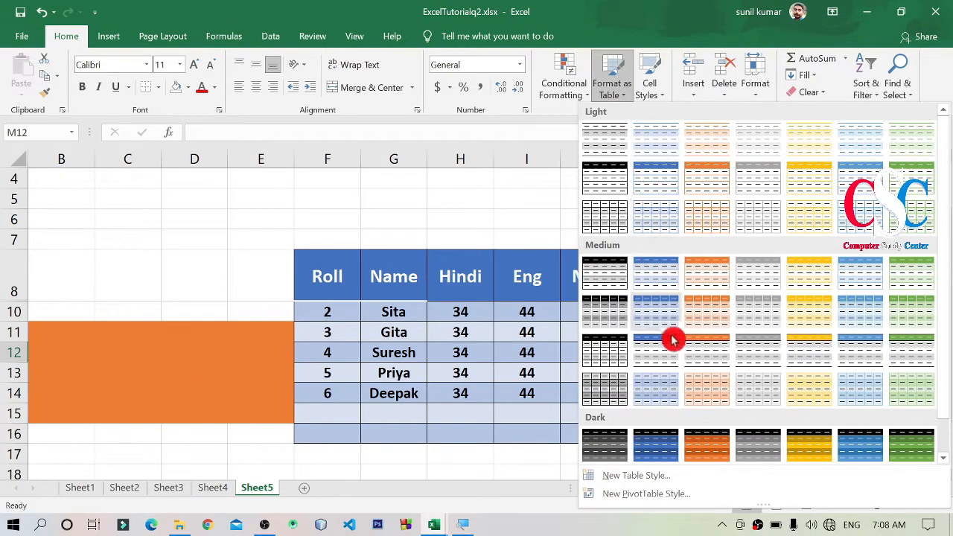
click(479, 215)
click(647, 87)
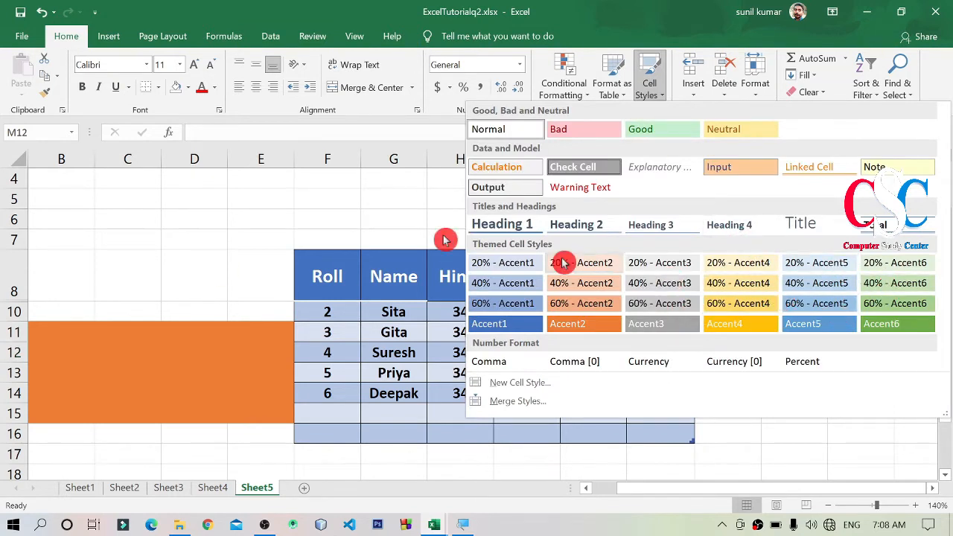
click(171, 266)
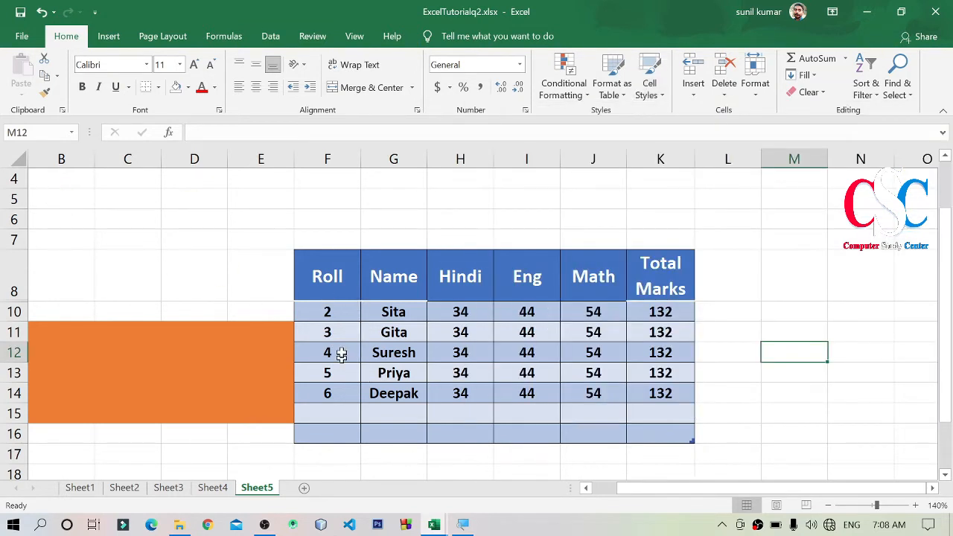
drag(312, 311, 720, 354)
drag(412, 390, 463, 406)
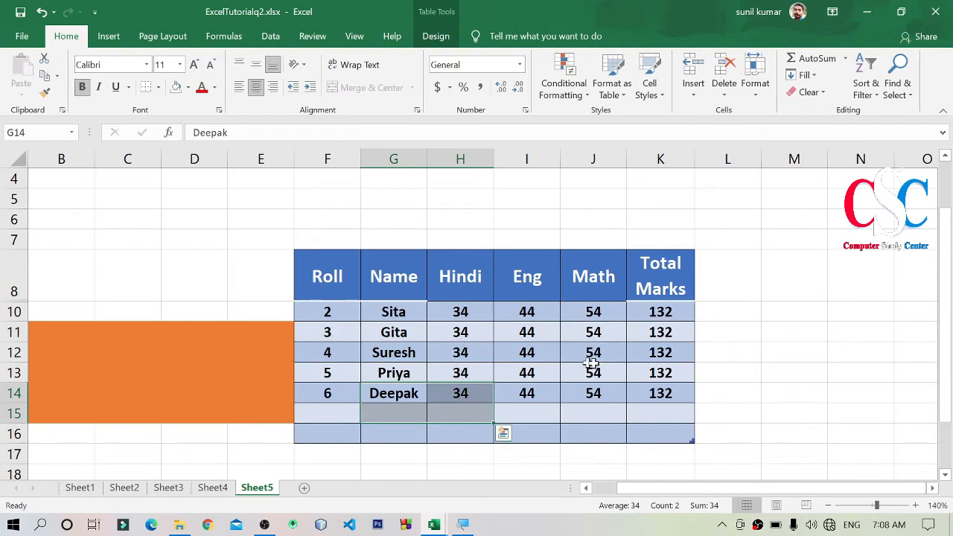
click(645, 373)
drag(34, 326, 285, 412)
click(439, 407)
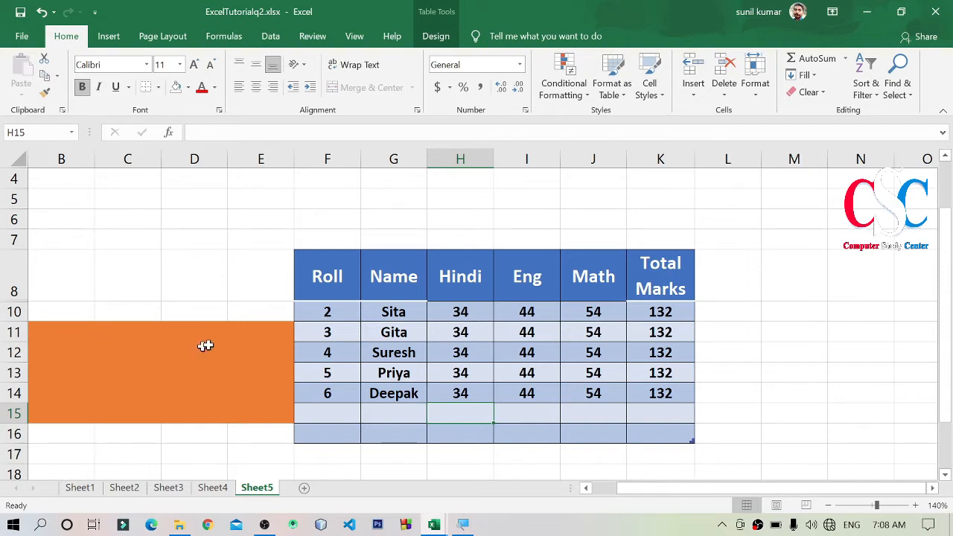
drag(314, 294, 650, 425)
click(786, 383)
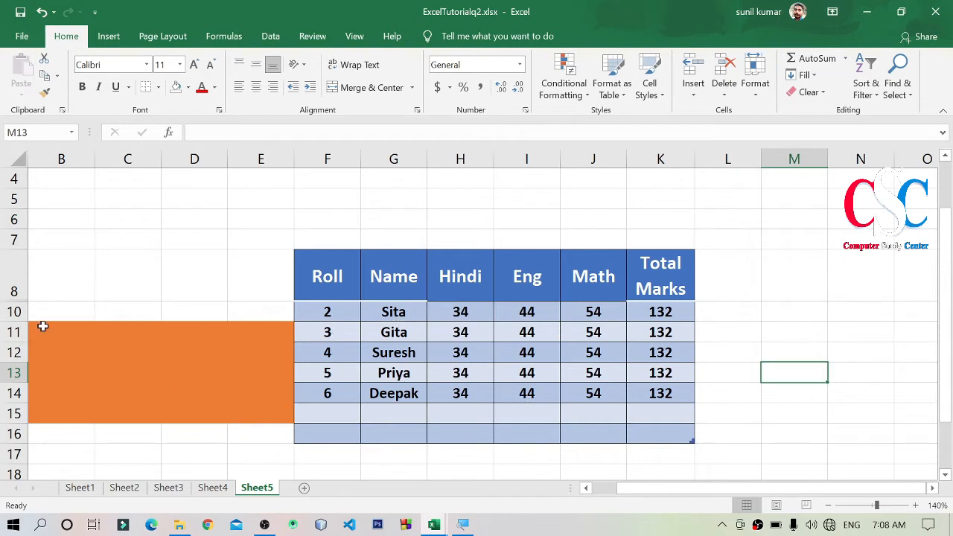
drag(41, 325, 267, 413)
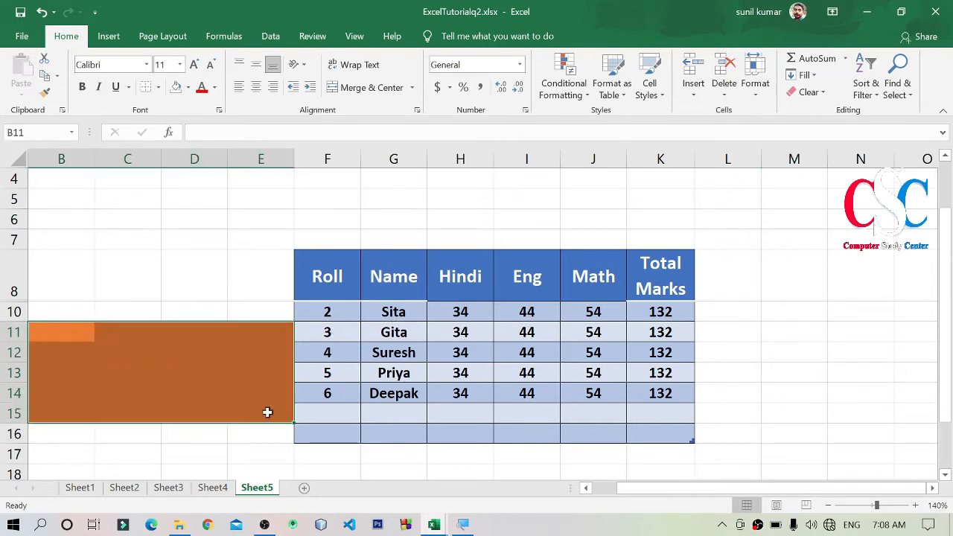
click(684, 417)
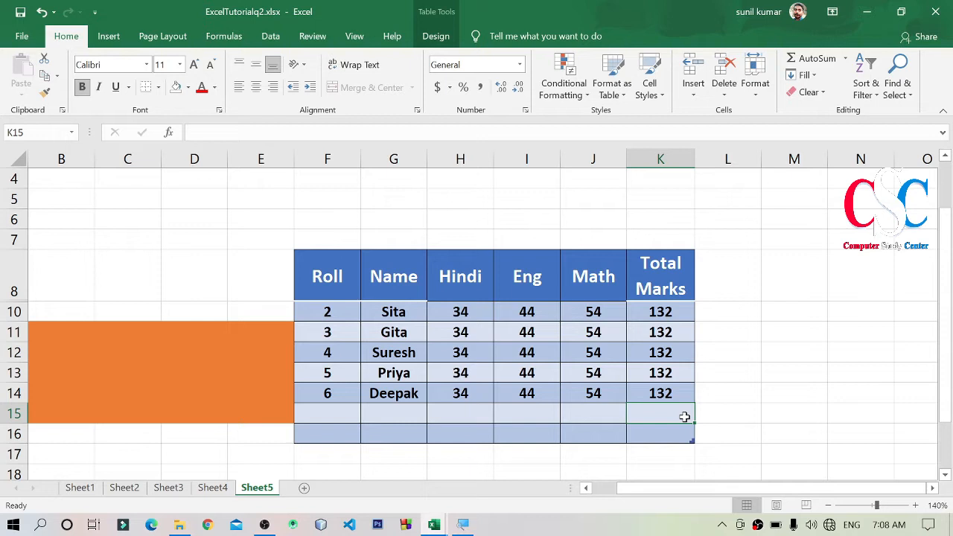
click(579, 334)
Step: Apply the Good cell style to the marks table's header row, from Roll to Total Marks
drag(331, 278, 661, 271)
click(662, 90)
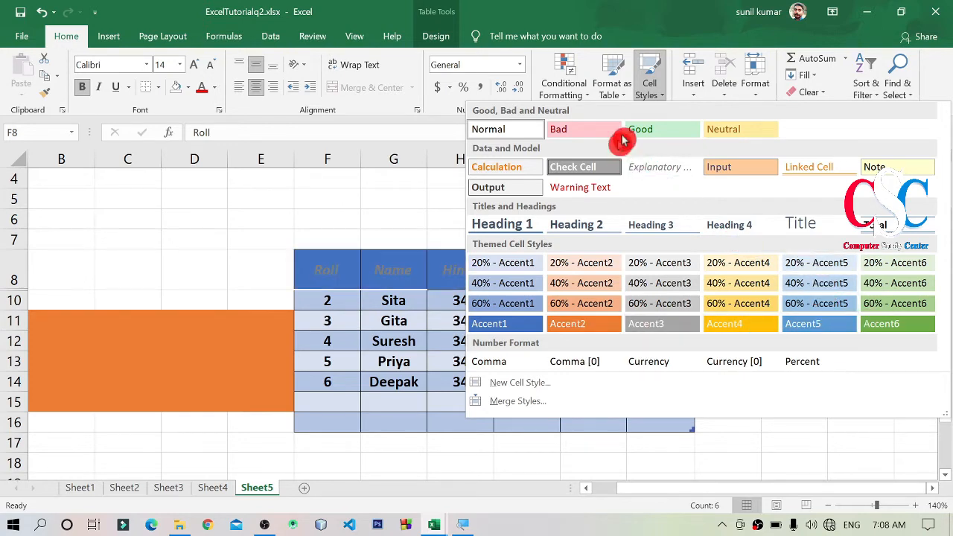
click(642, 129)
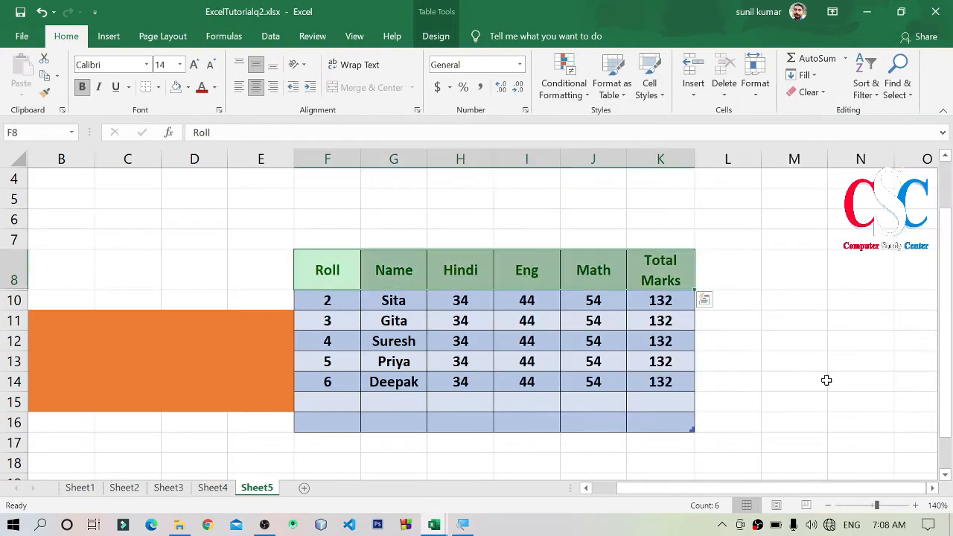
click(812, 317)
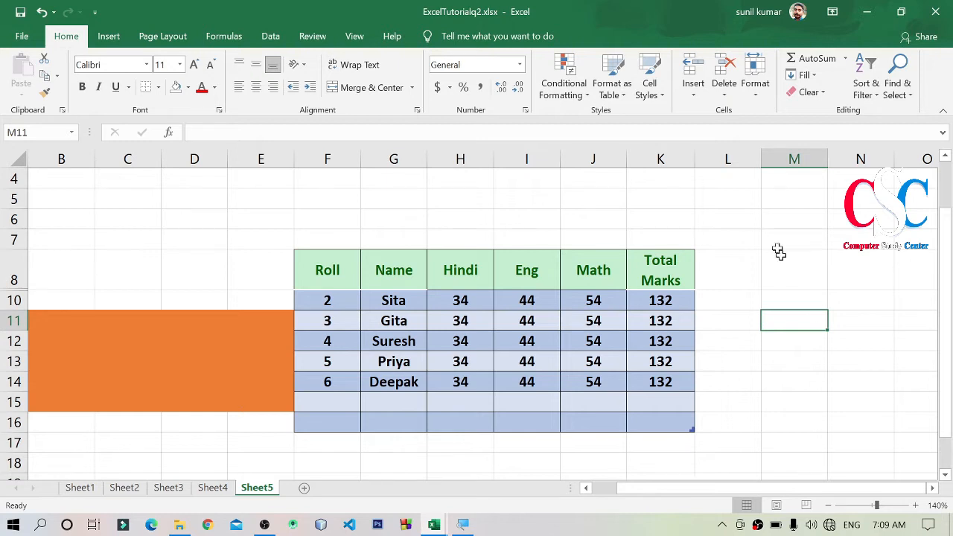
Step: Clear the range B10:E16 to remove the orange cell style beside the marks table
click(689, 95)
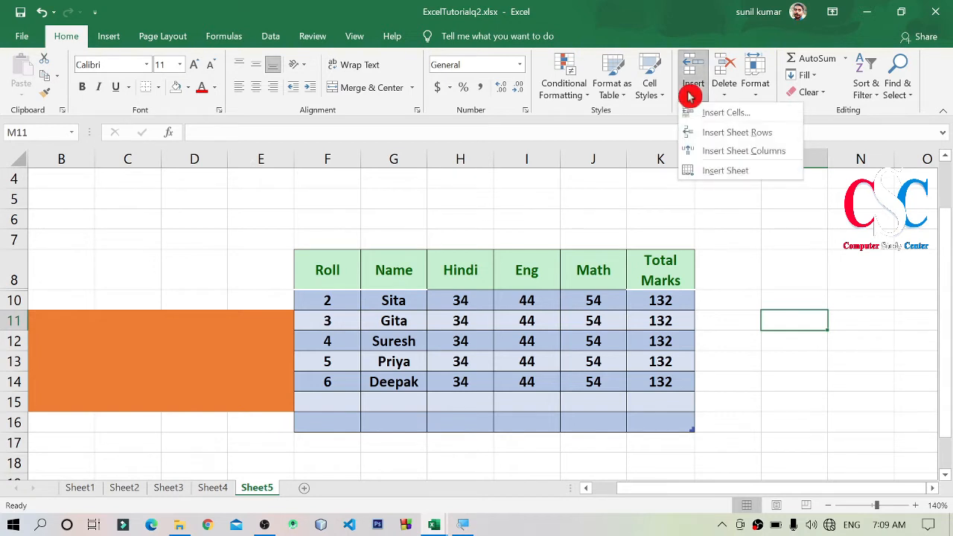
click(708, 93)
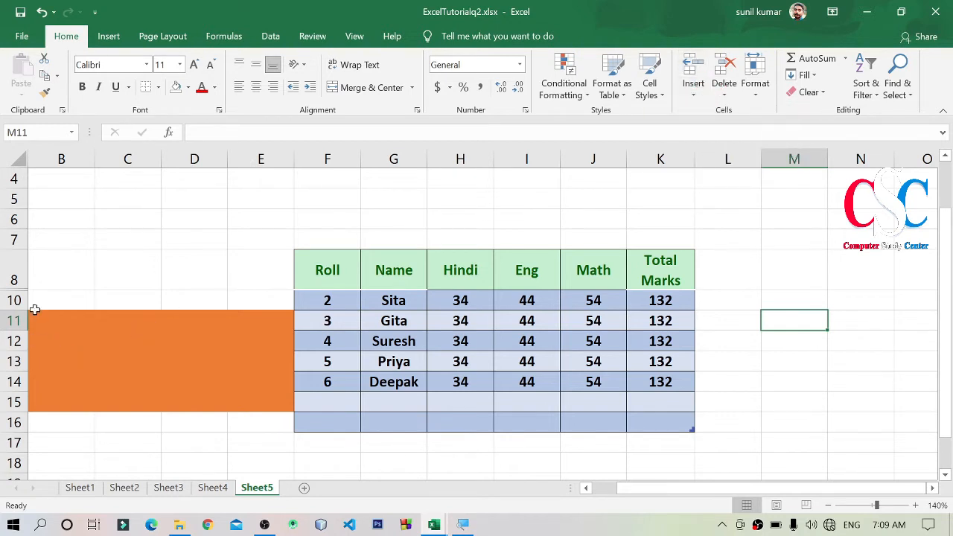
drag(35, 309, 230, 418)
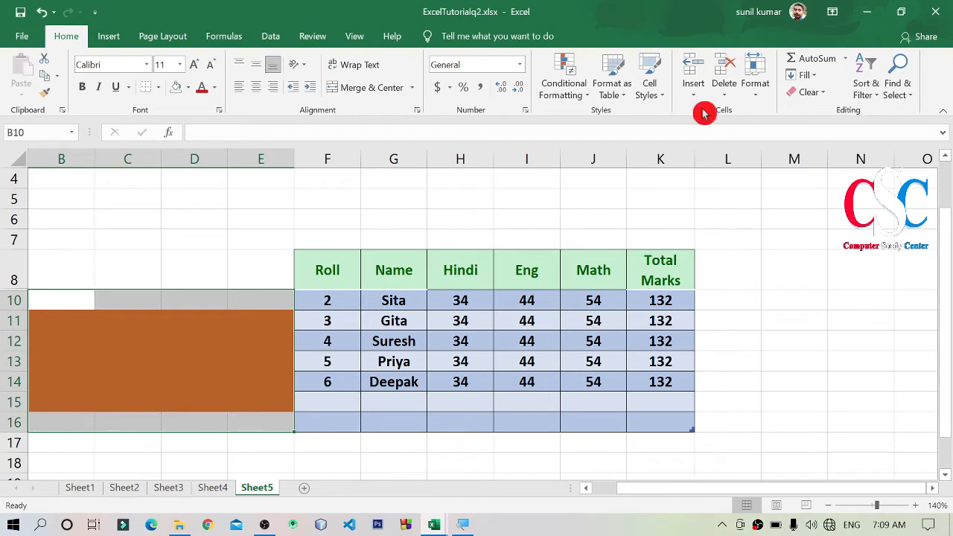
click(808, 92)
click(822, 112)
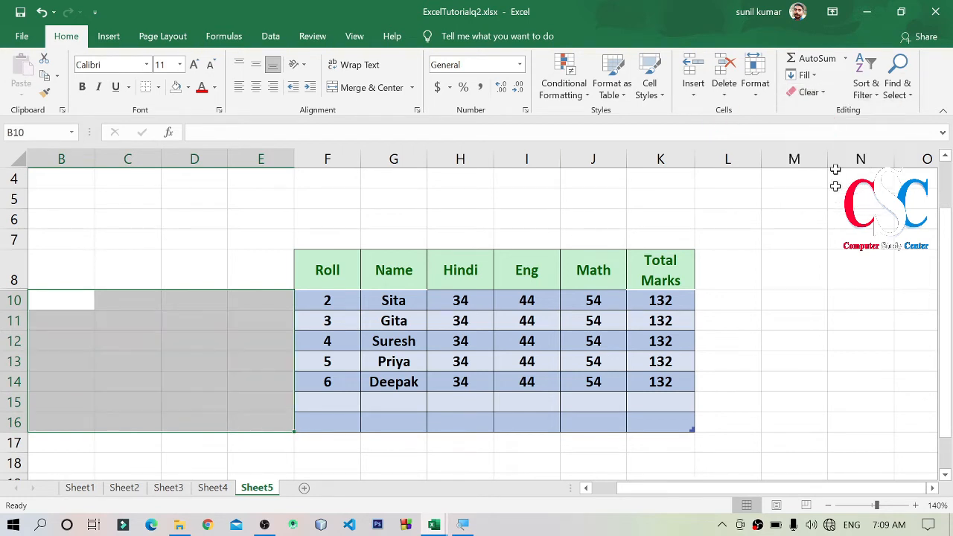
click(794, 320)
click(707, 96)
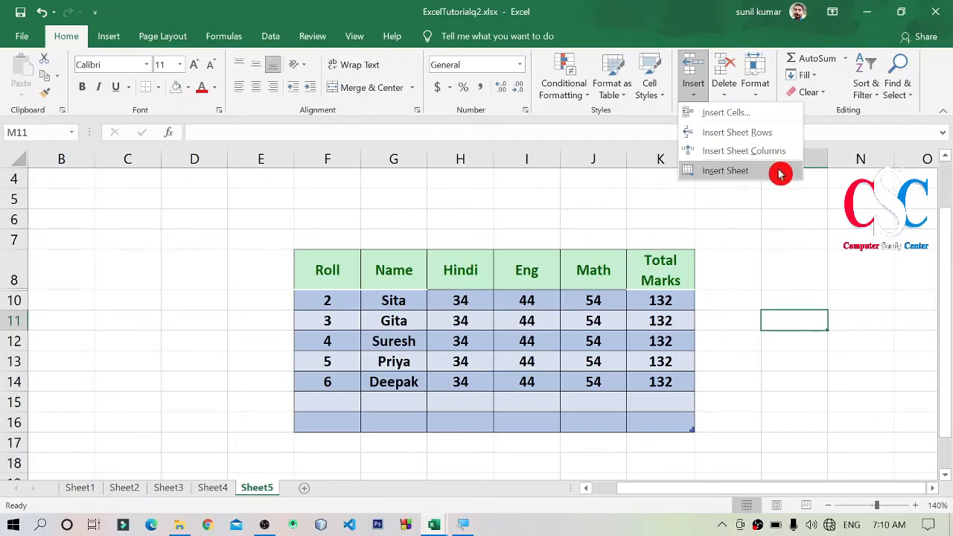
click(830, 220)
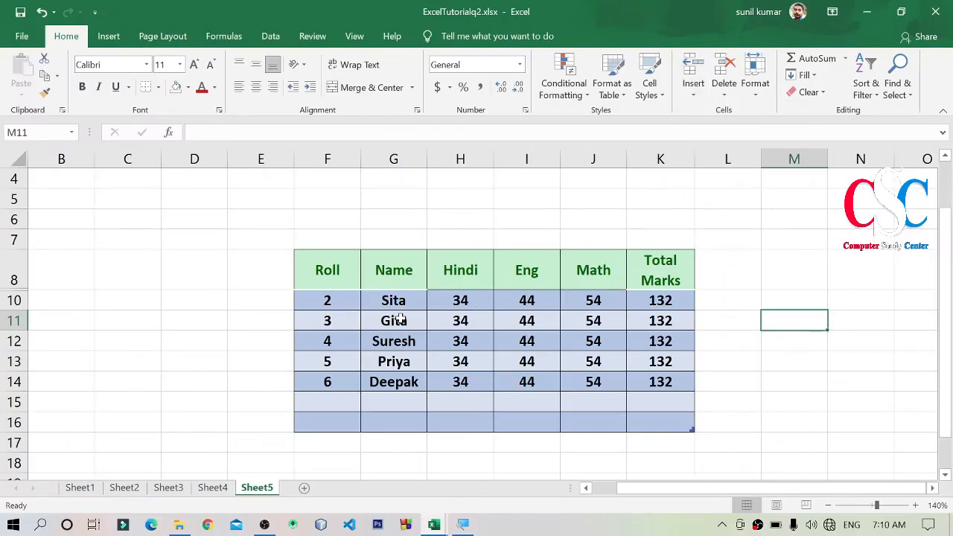
click(325, 271)
click(397, 266)
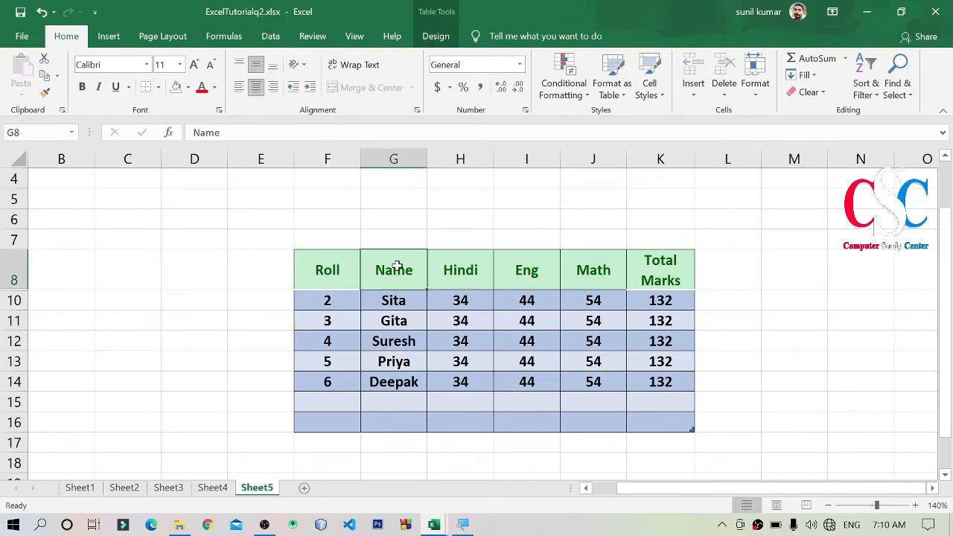
click(479, 270)
click(559, 518)
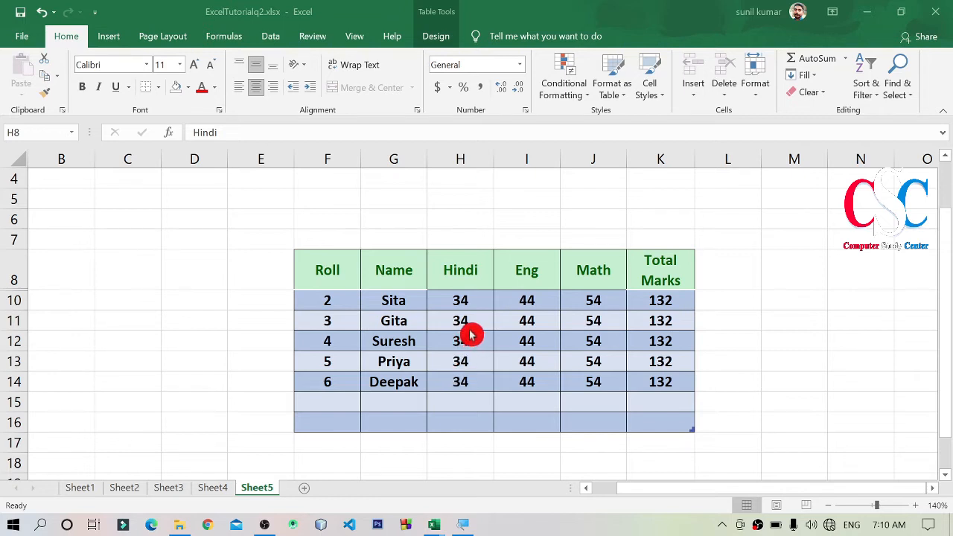
Step: Insert a new sheet column before the Hindi column of the marks table
click(466, 155)
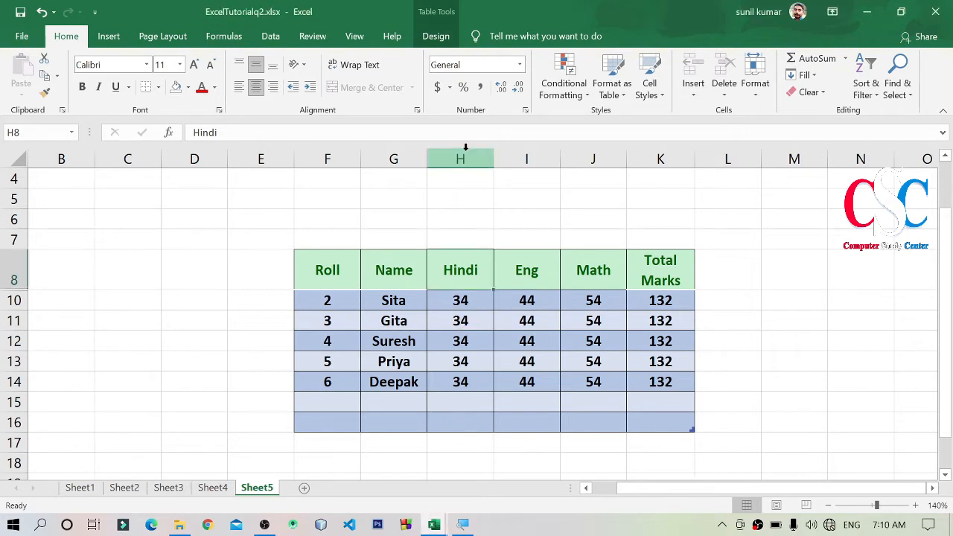
click(466, 149)
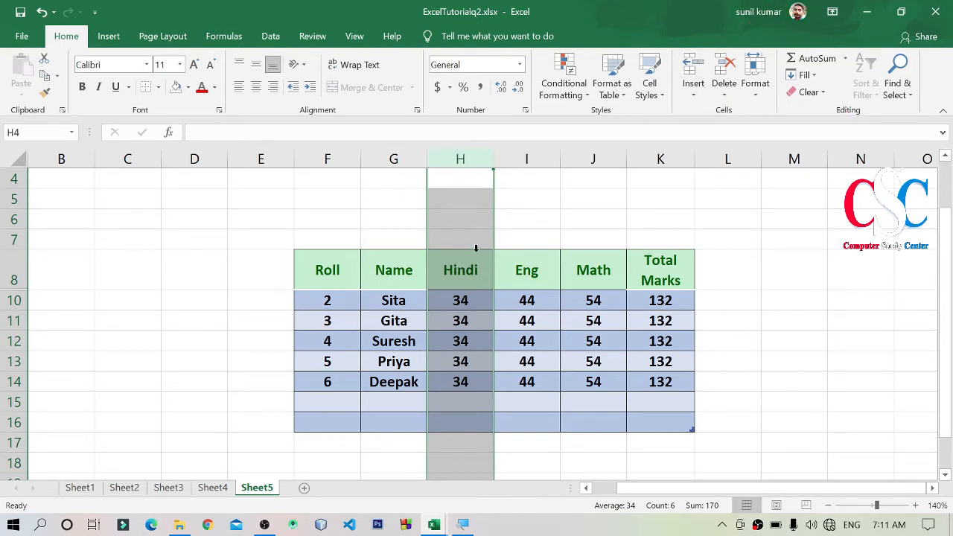
click(692, 99)
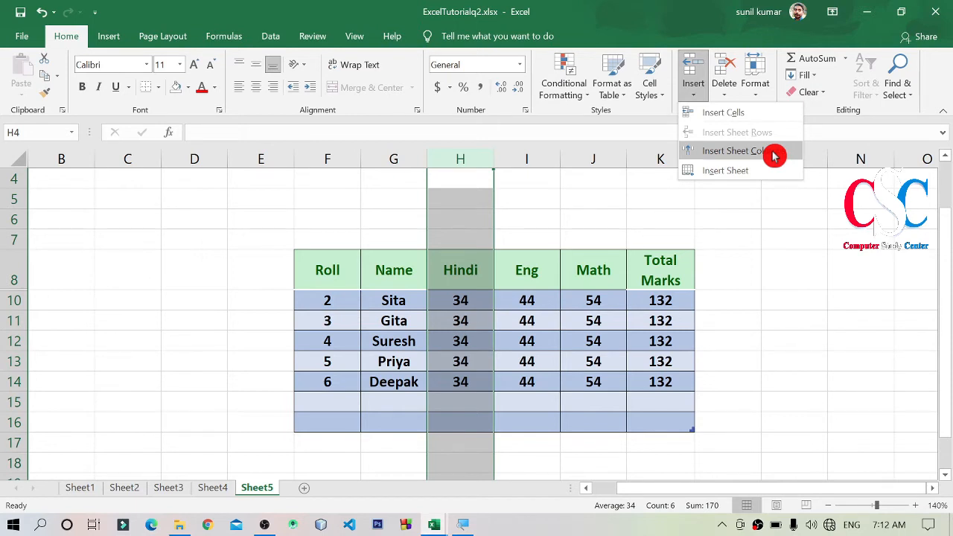
click(775, 155)
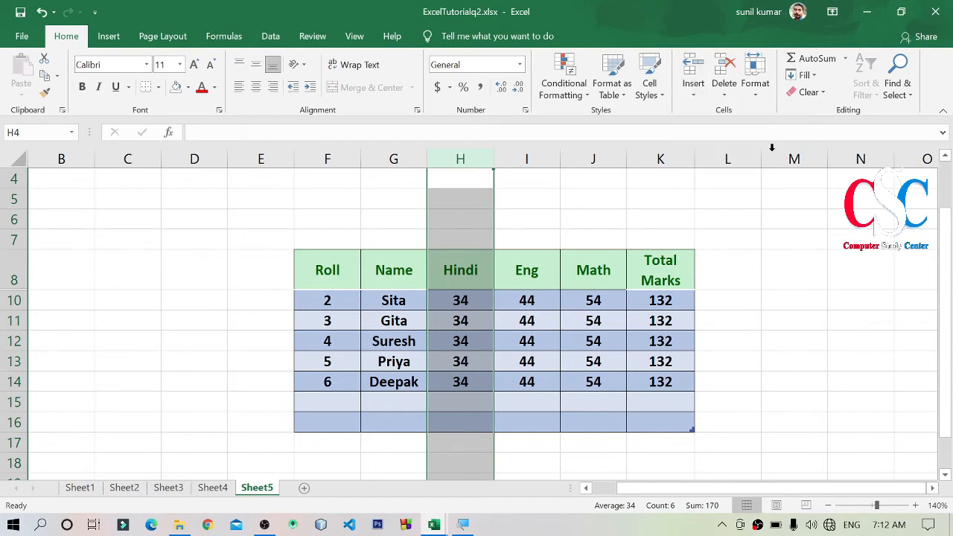
click(830, 287)
drag(514, 270, 730, 405)
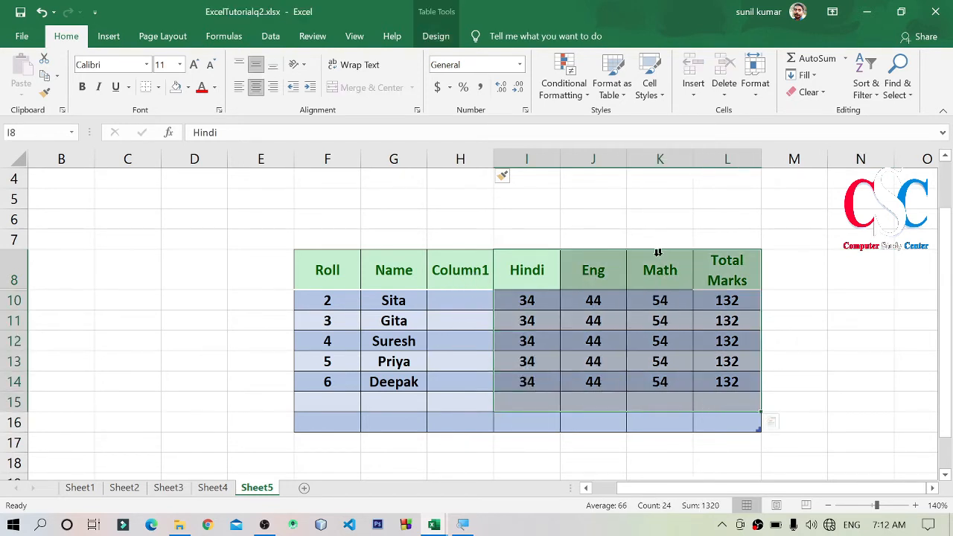
Step: Rename the header of the blank column between Name and Hindi as DOB
click(459, 149)
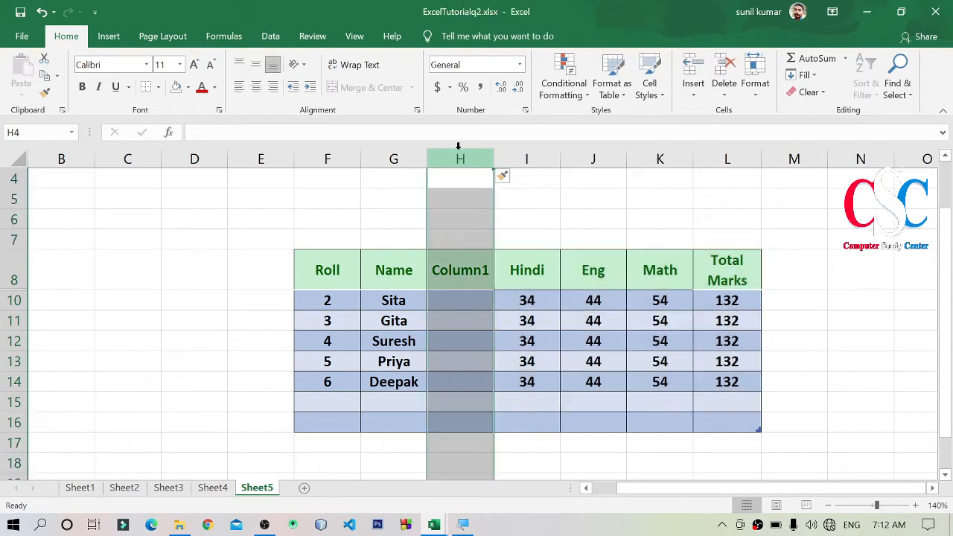
click(729, 339)
click(471, 256)
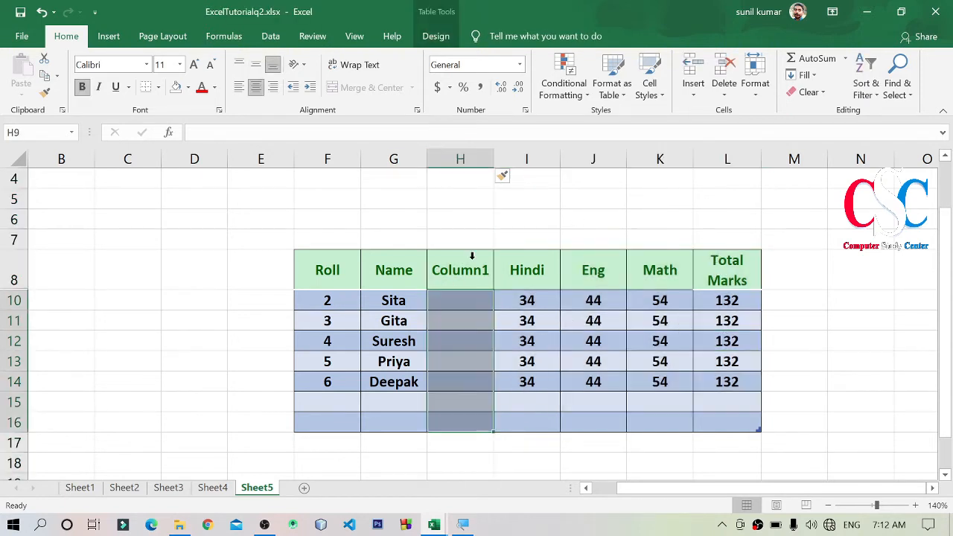
click(464, 268)
key(BackSpace)
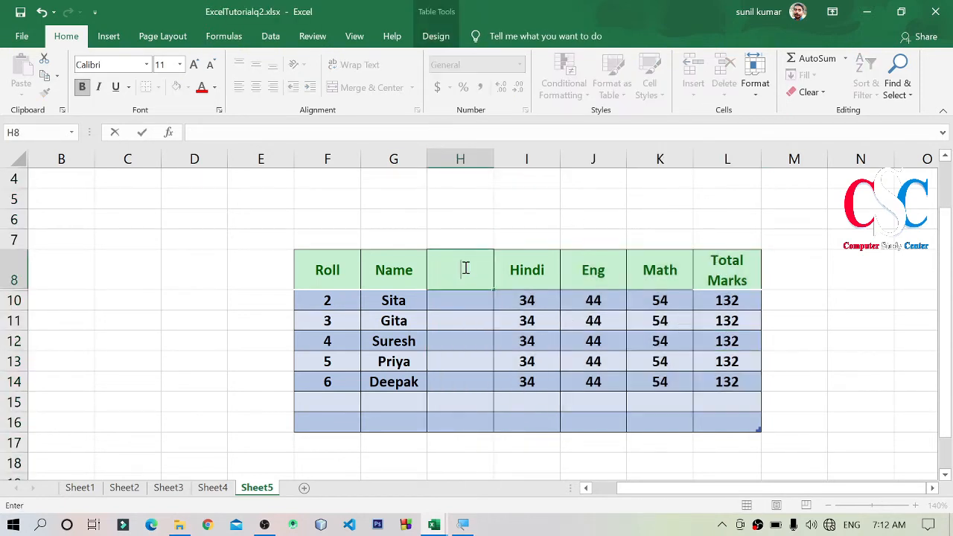
text(DOB)
key(Return)
Step: Enter the dates of birth for the students with Roll 2 and 3, and widen the DOB column slightly
text(\)
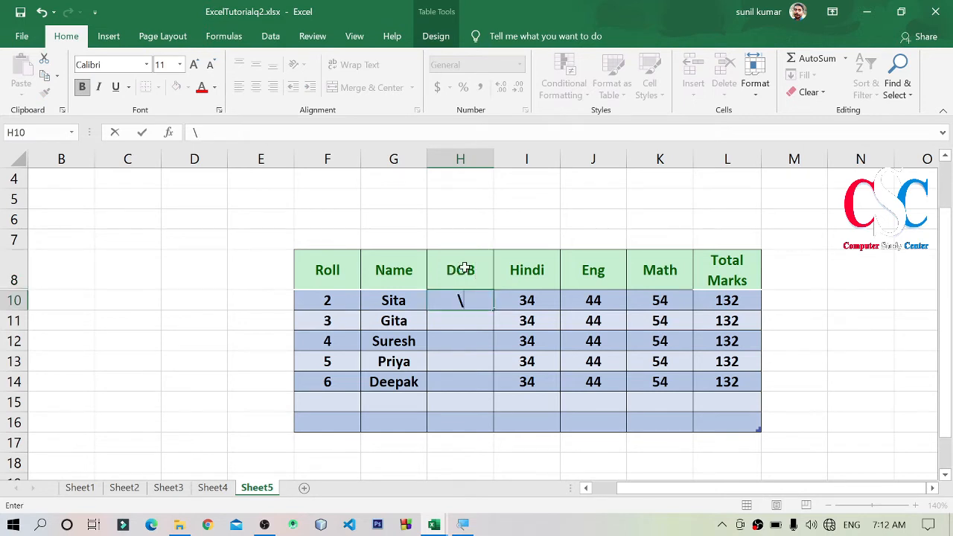
key(BackSpace)
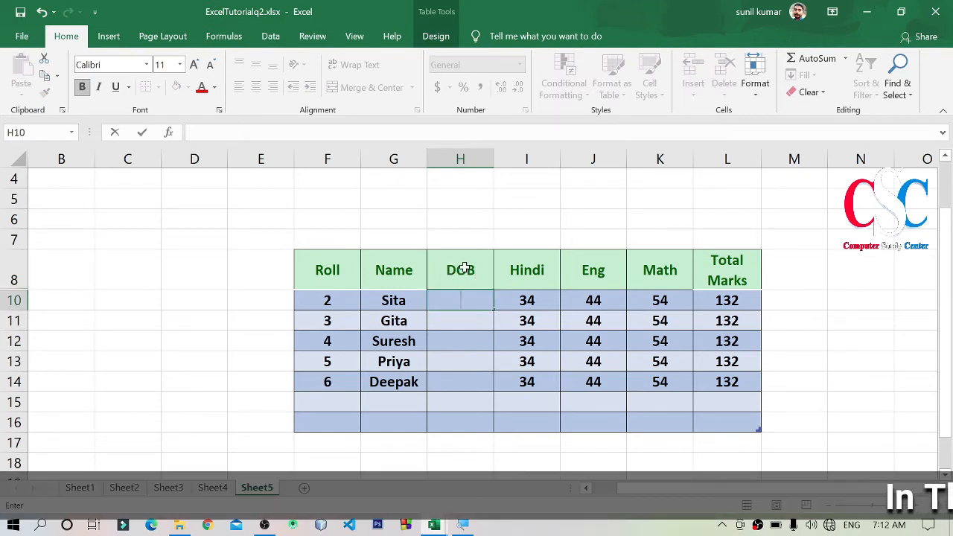
text(3)
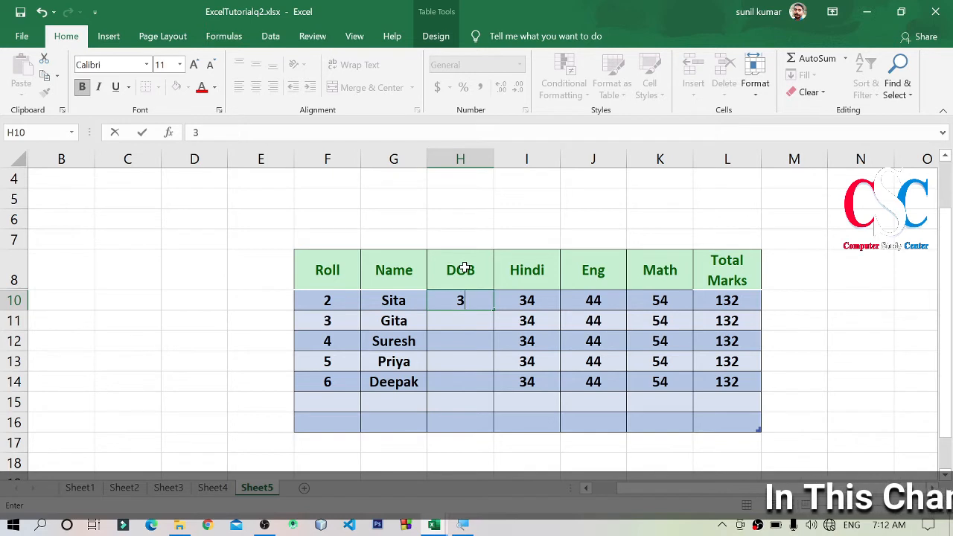
text(/4/)
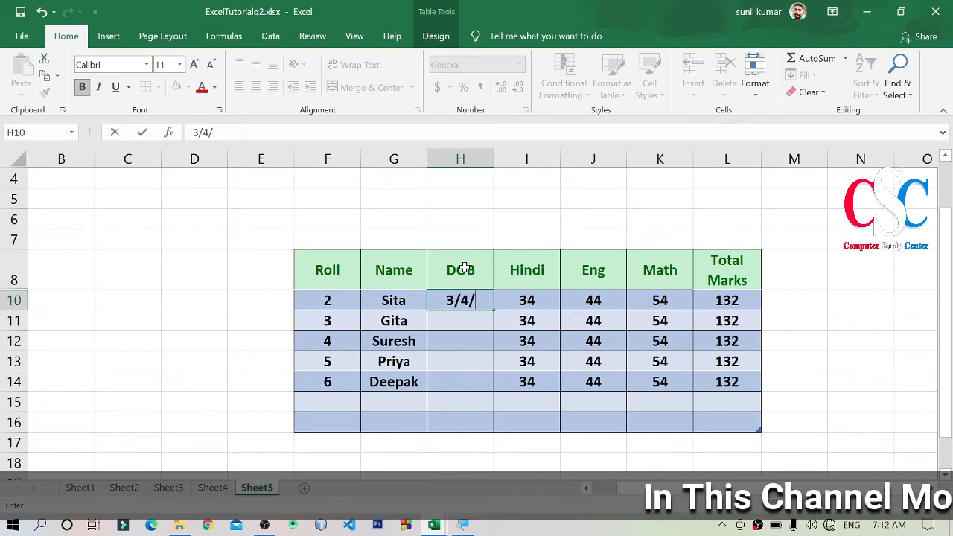
text(1999)
key(Return)
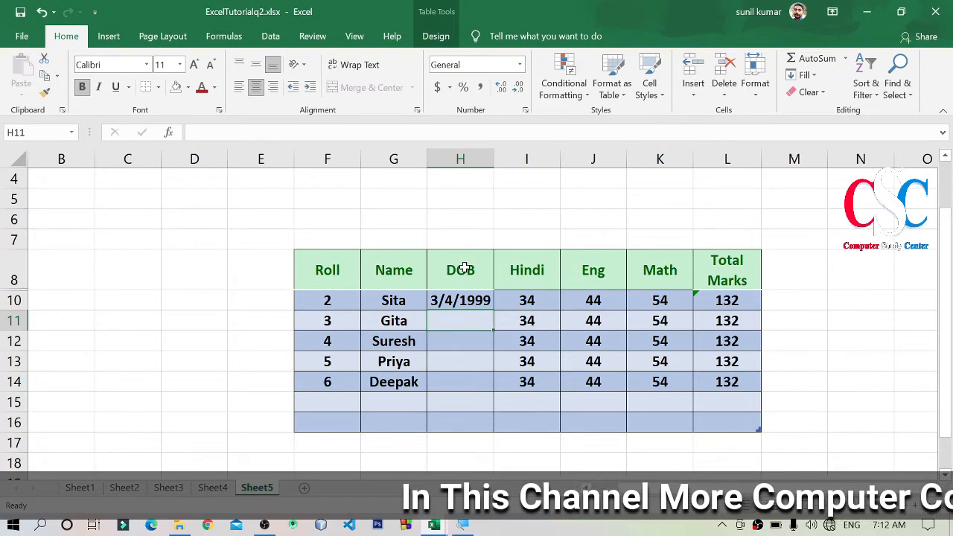
text(4/6/)
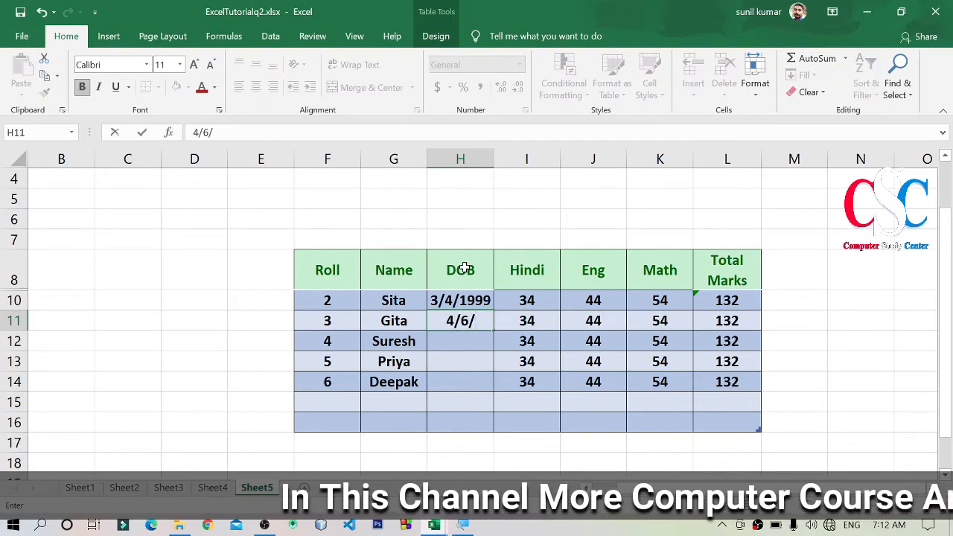
text(2000)
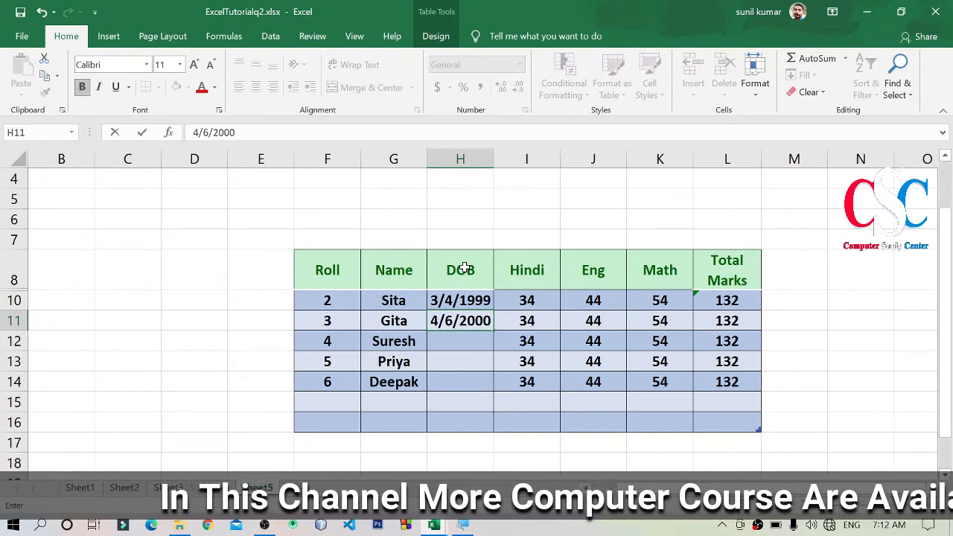
key(Return)
drag(492, 159, 507, 158)
click(610, 431)
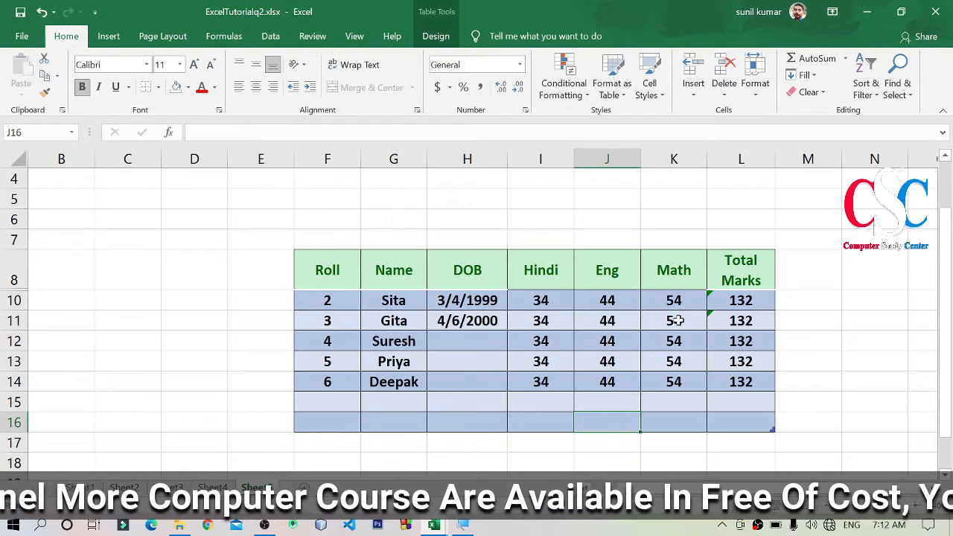
click(483, 157)
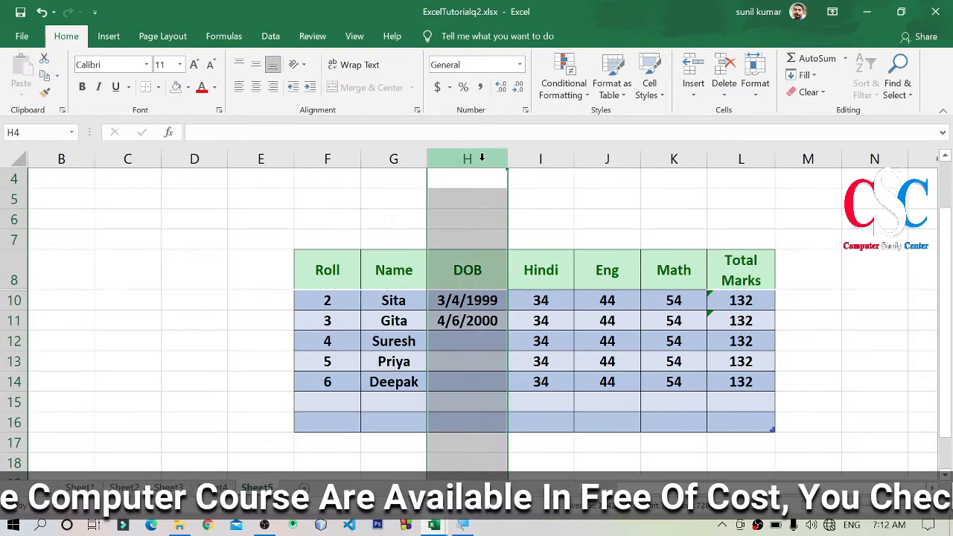
click(493, 341)
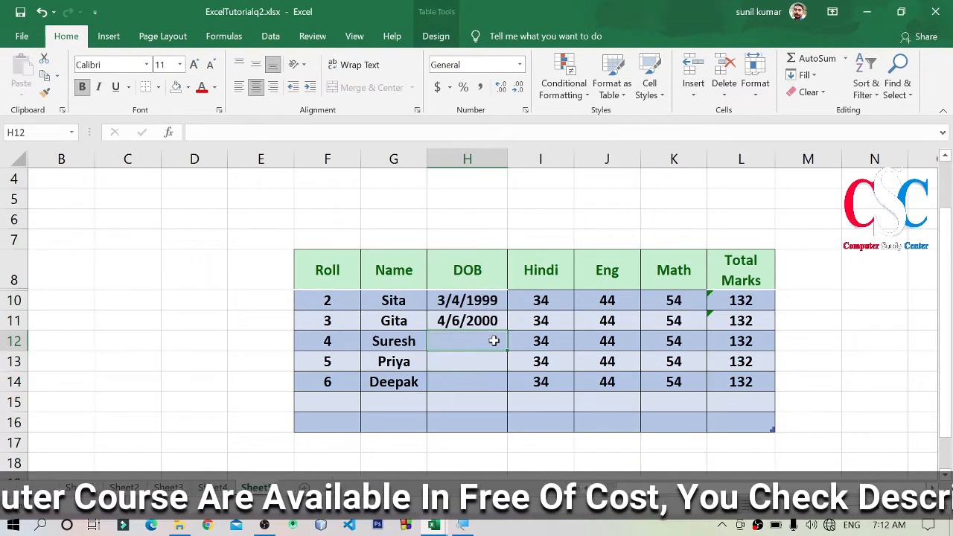
click(478, 151)
click(644, 344)
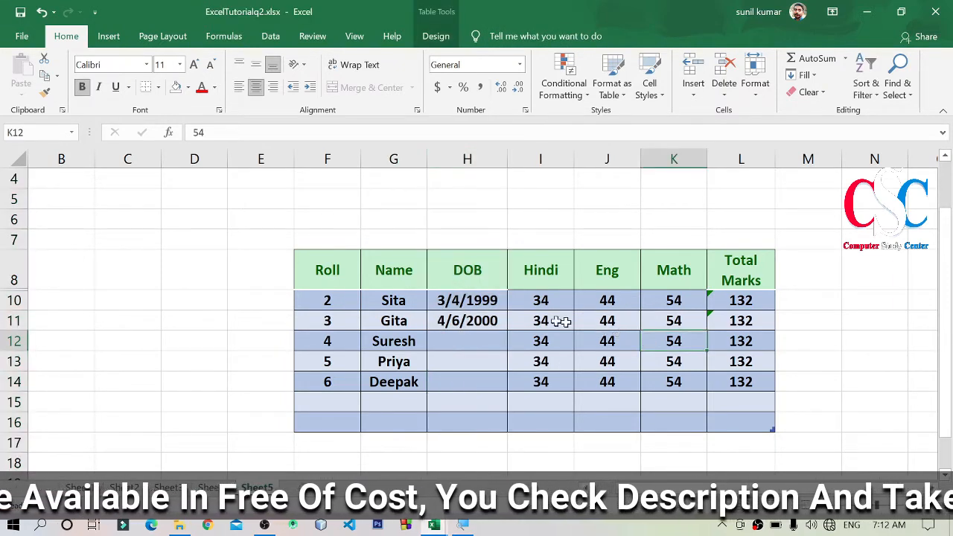
click(13, 300)
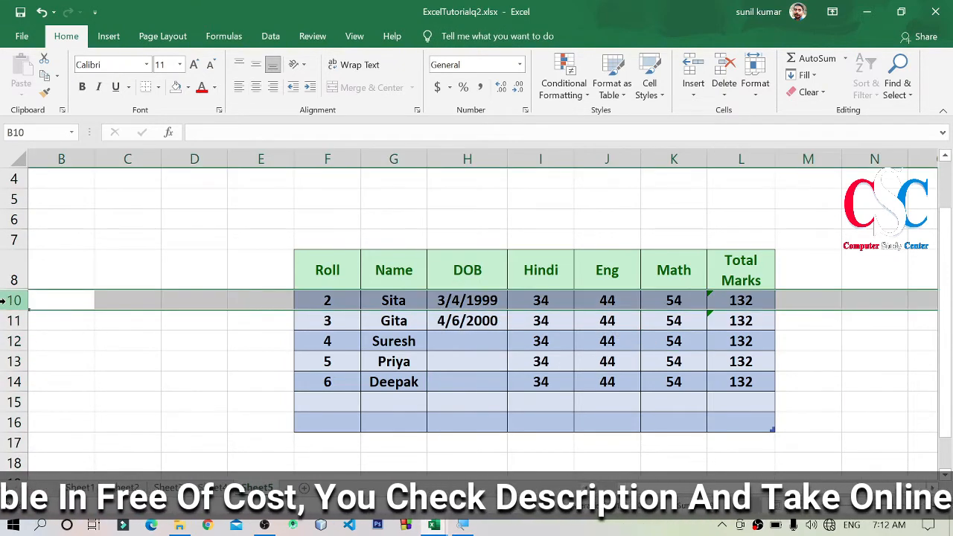
drag(4, 300, 20, 383)
click(542, 339)
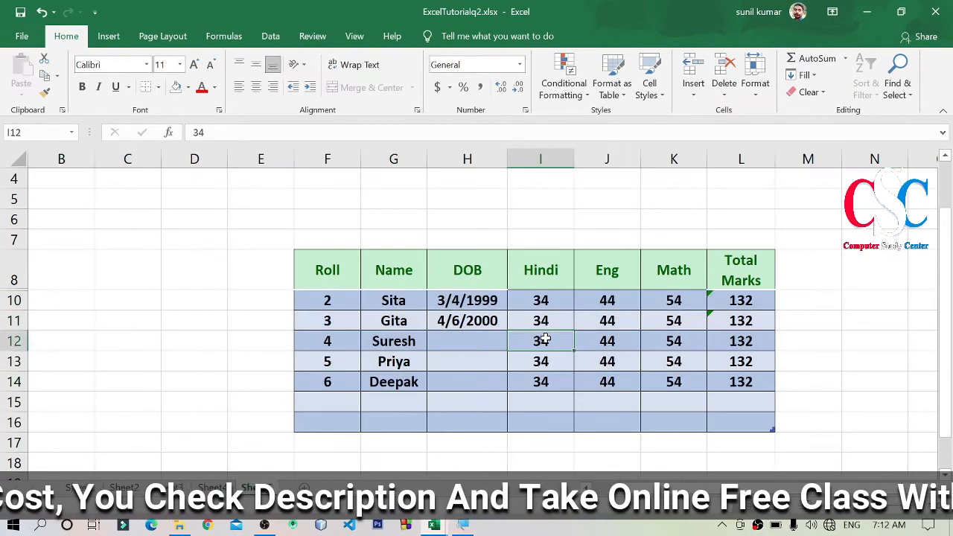
Step: Insert a new sheet row above the Roll 2 student's row in the marks table
click(315, 304)
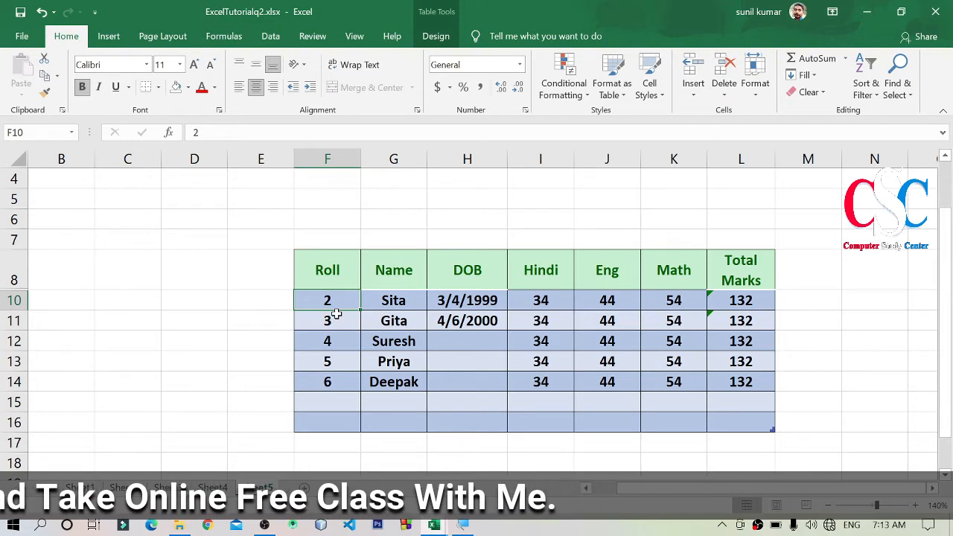
click(6, 300)
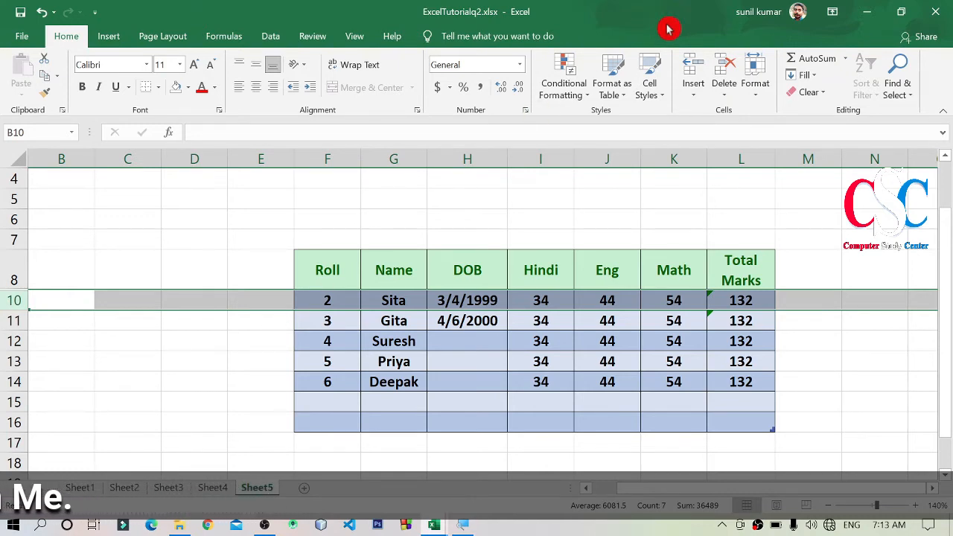
click(690, 102)
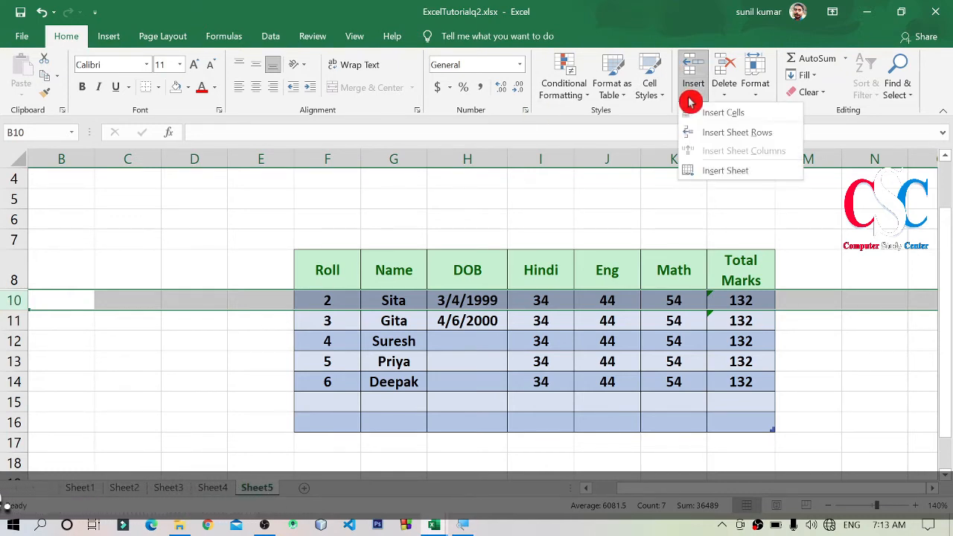
click(794, 136)
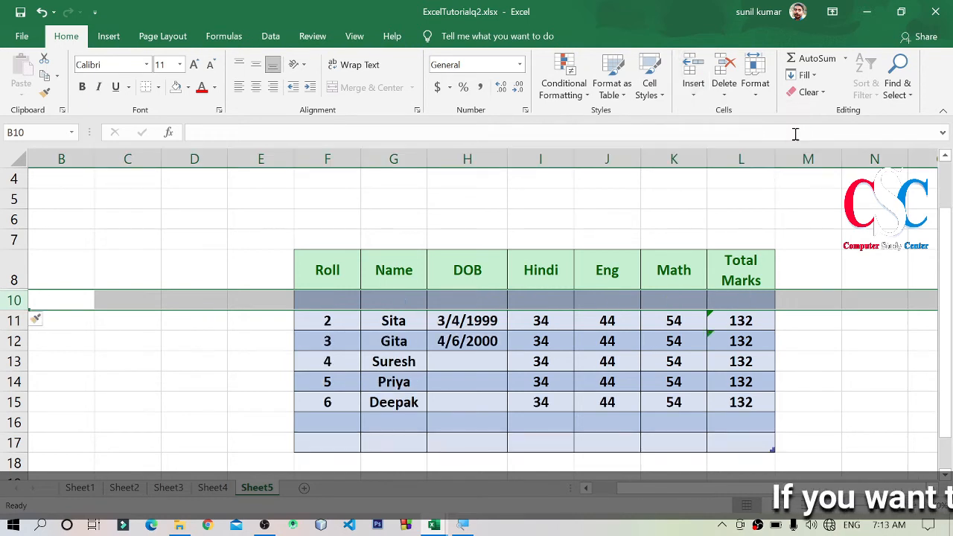
click(851, 339)
drag(326, 302, 733, 300)
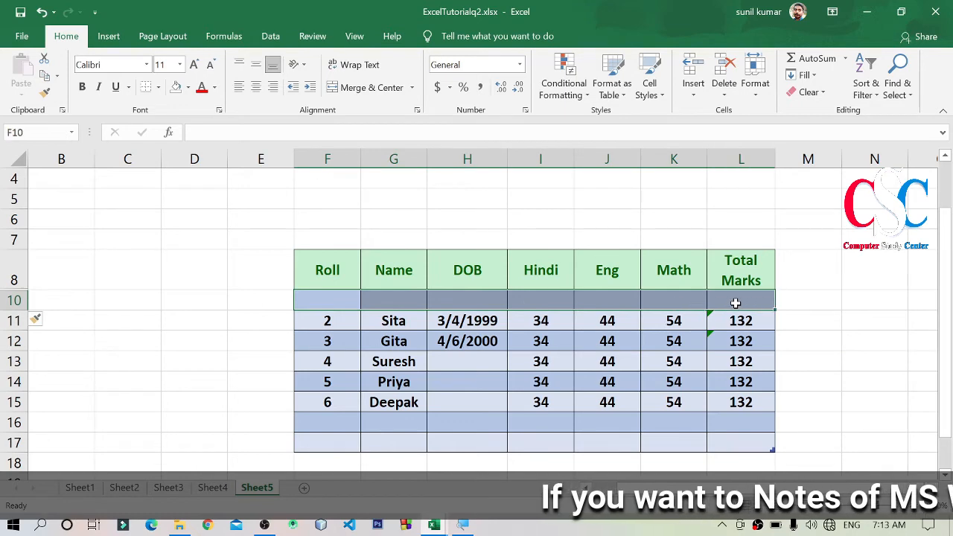
Step: Fill the blank row under the header with Roll 1, the student's name and the date of birth
click(348, 299)
text(1)
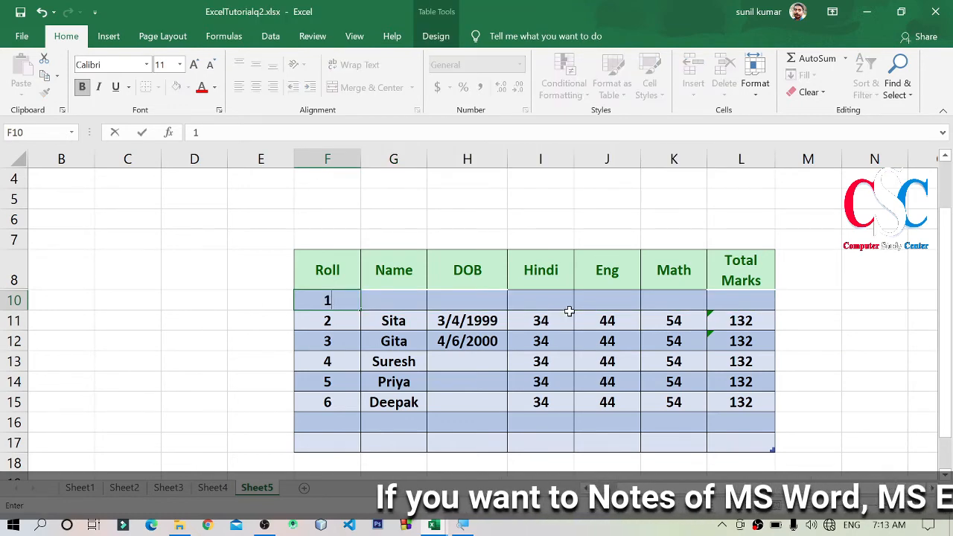
key(Tab)
text(r)
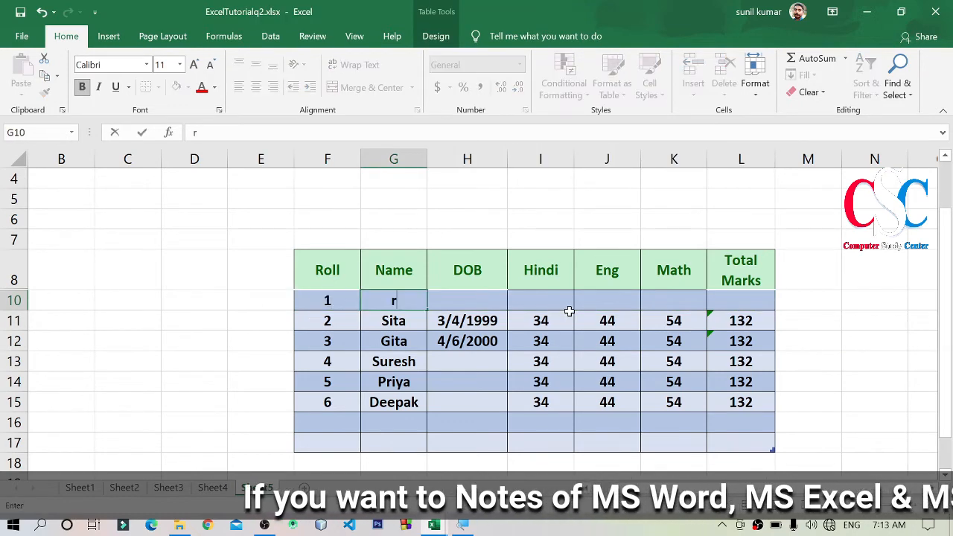
key(BackSpace)
text(Ram)
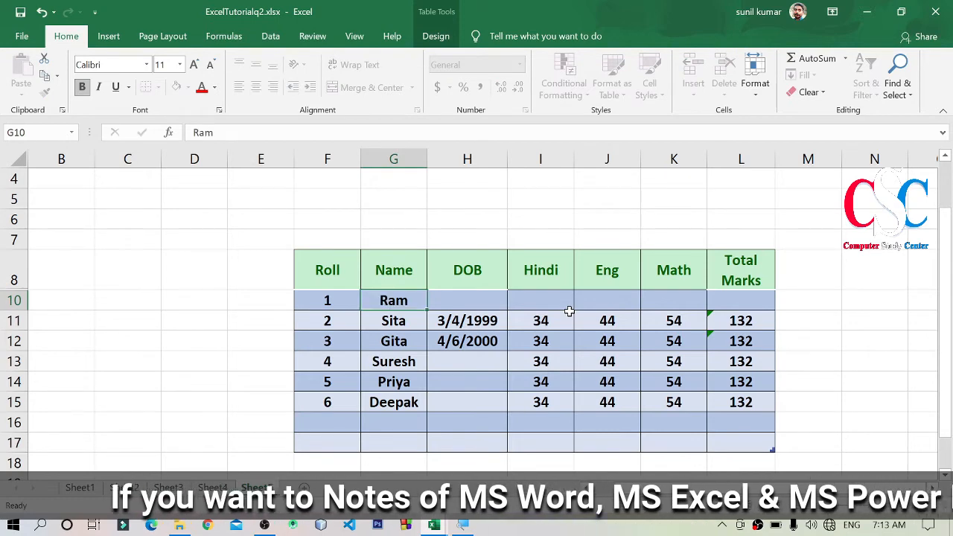
key(Tab)
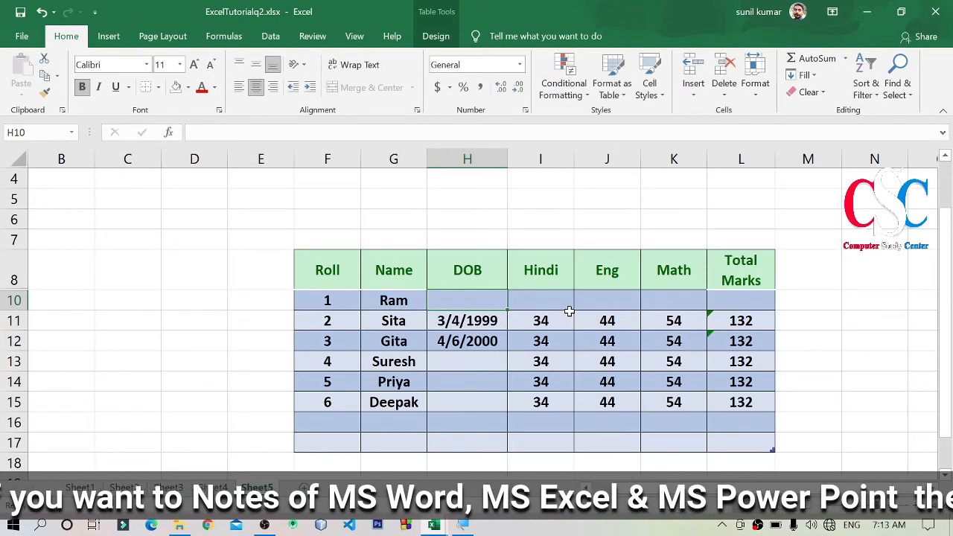
text(5/)
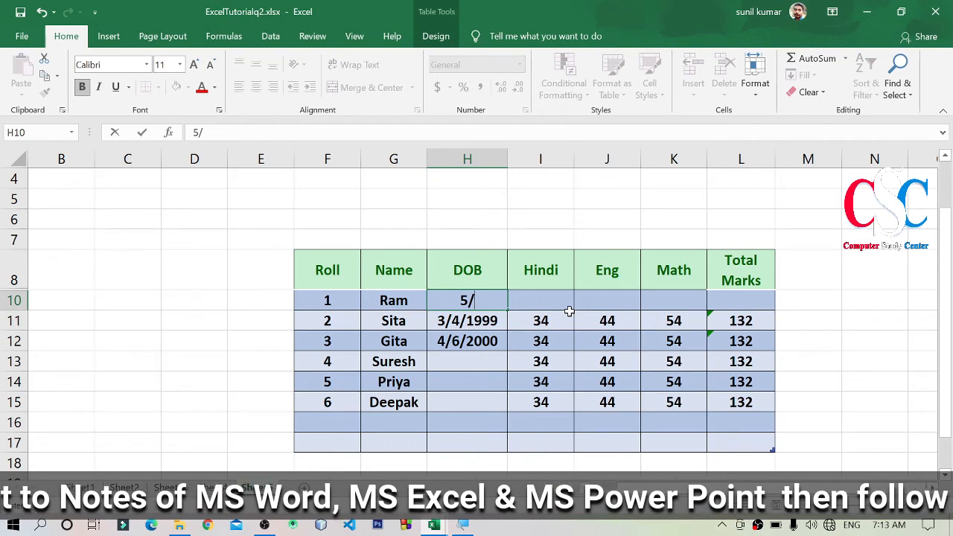
text(3/)
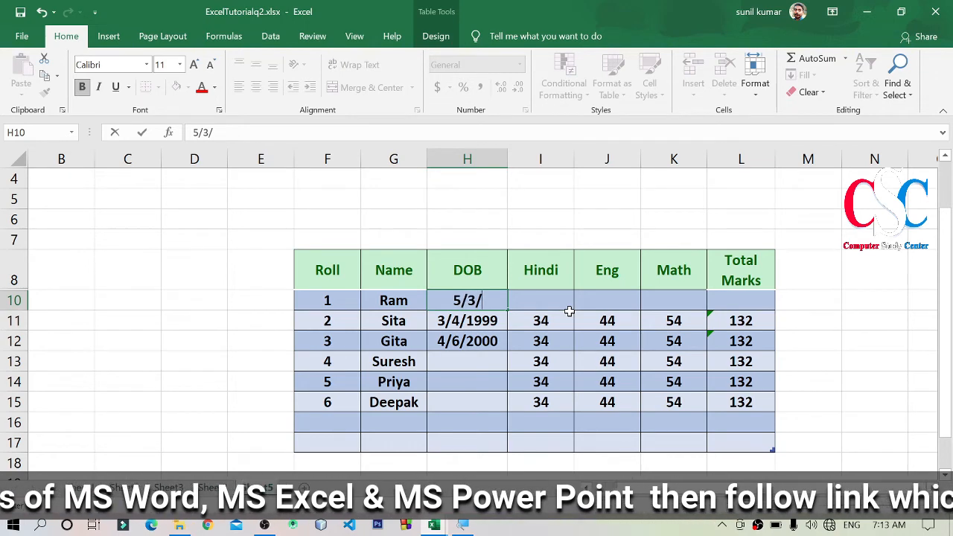
text(1997)
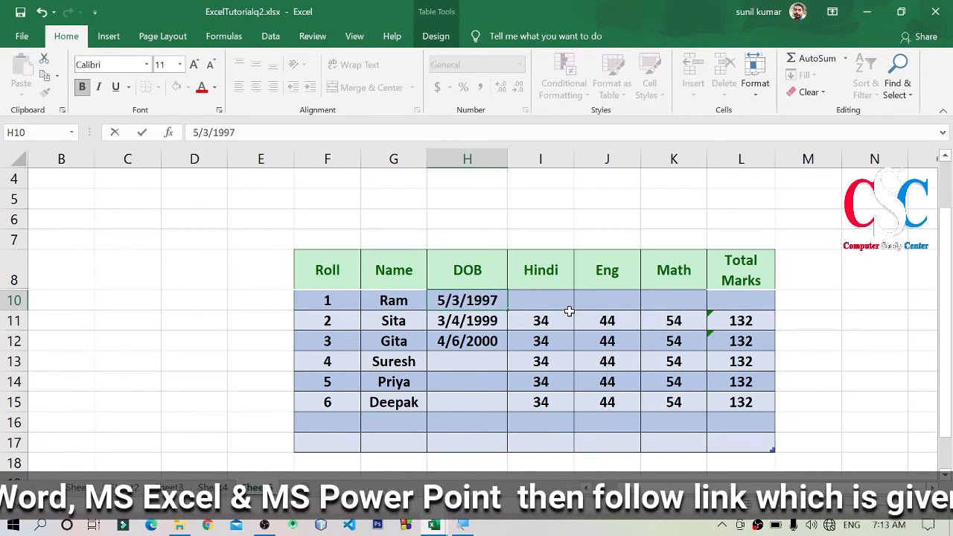
Step: Enter the Roll 1 student's marks: 40 in Hindi, 55 in Eng and 77 in Math
key(Tab)
text(40)
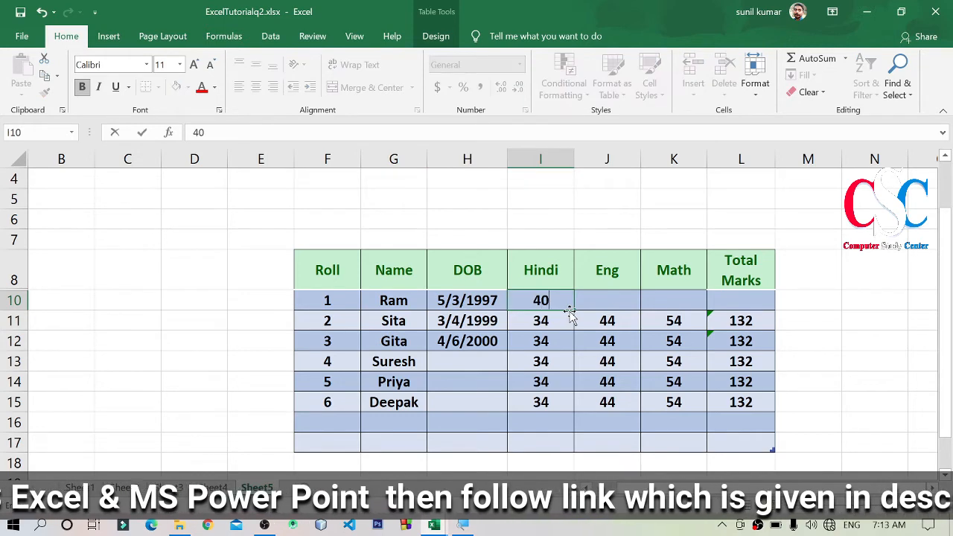
key(Tab)
text(55)
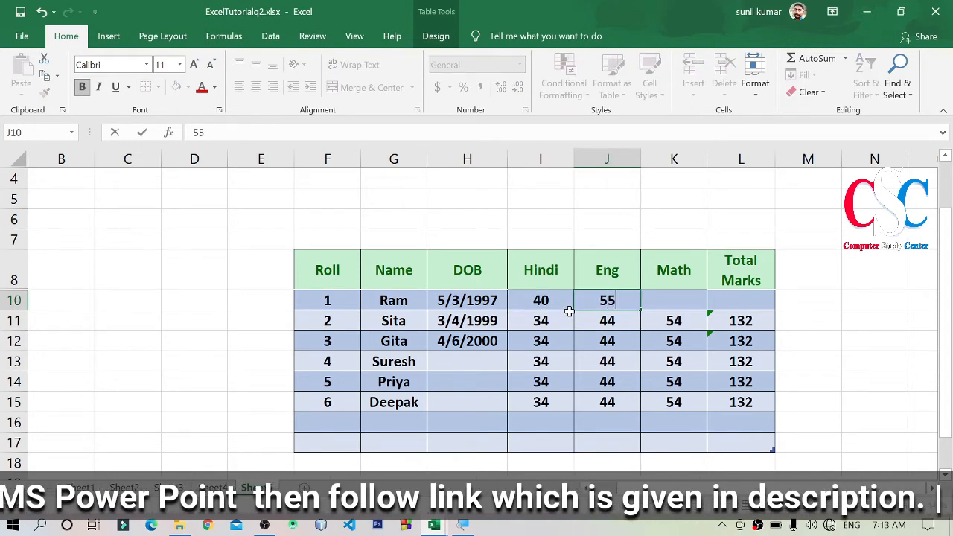
key(Tab)
text(77)
key(Tab)
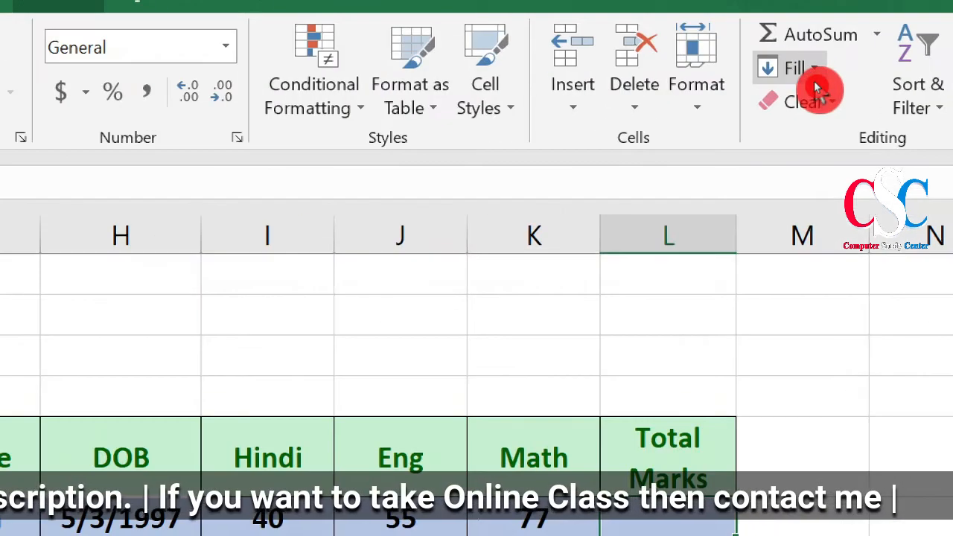
Step: Total the Roll 1 student's marks in the Total Marks column with =SUM(I10:K10)
click(814, 74)
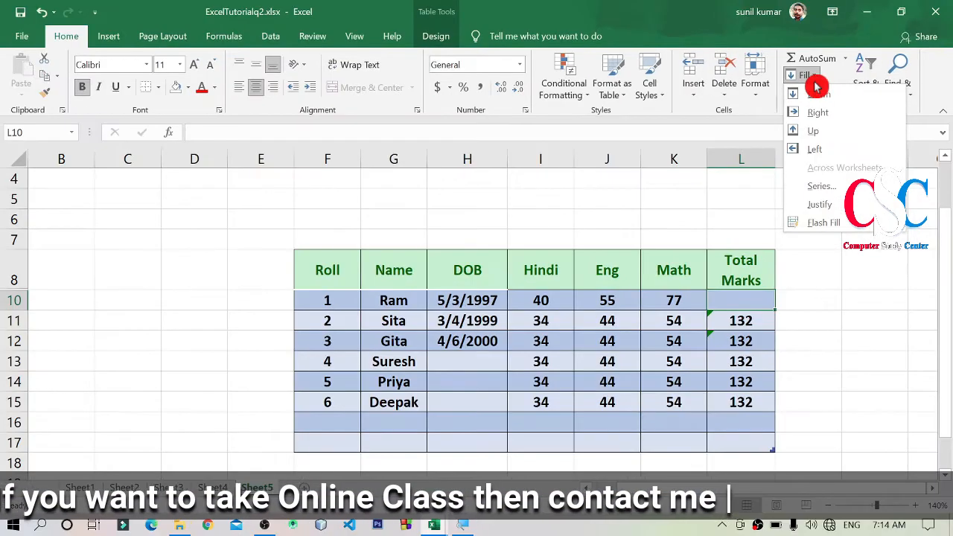
click(864, 132)
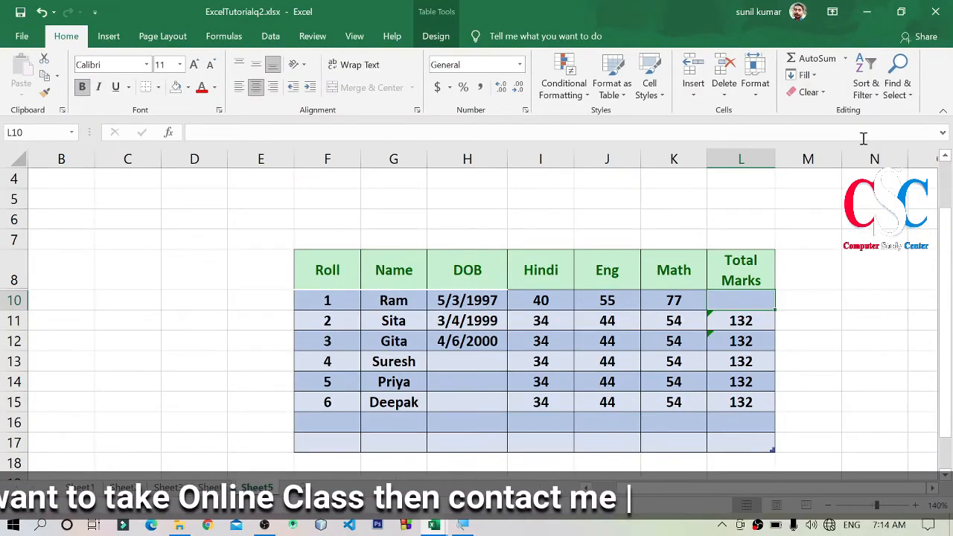
click(852, 297)
click(727, 306)
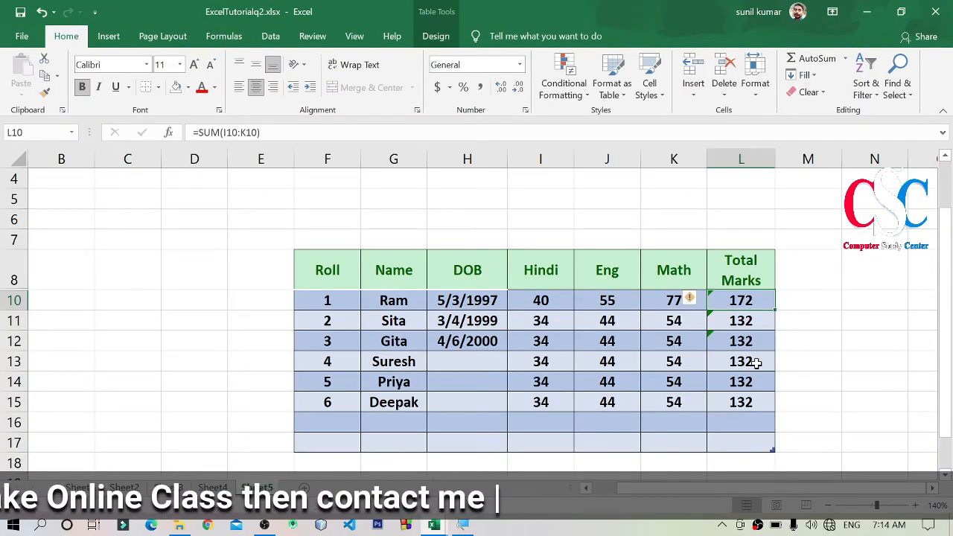
click(883, 297)
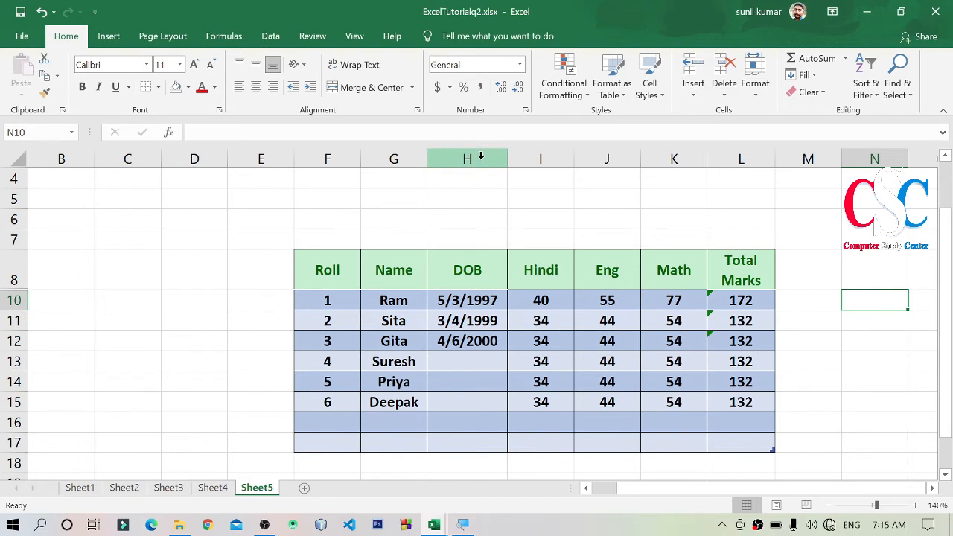
drag(548, 268, 759, 447)
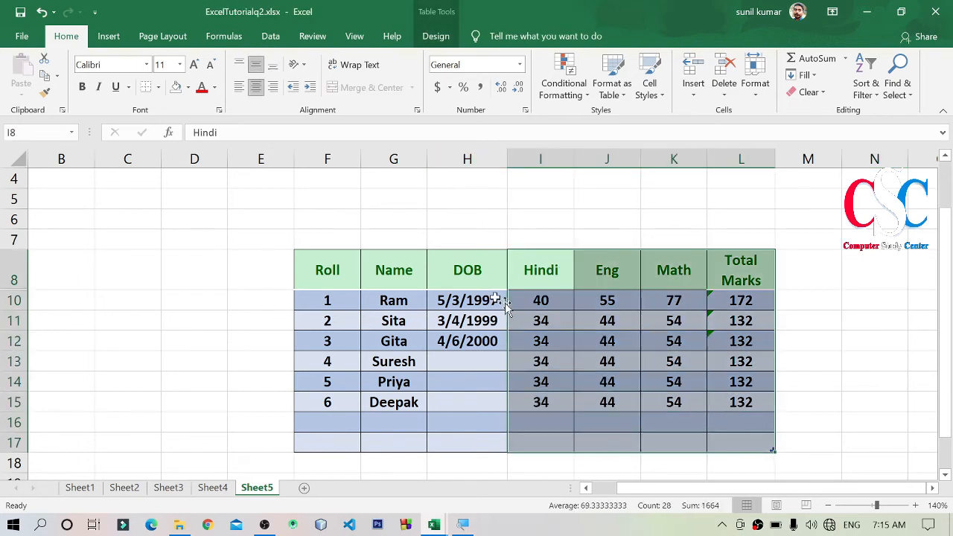
drag(469, 274, 650, 425)
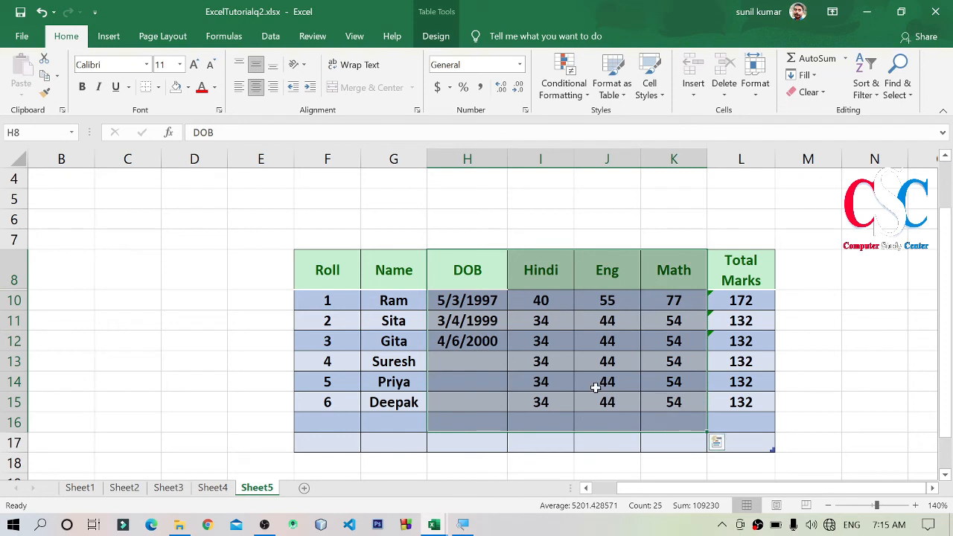
drag(477, 268, 734, 289)
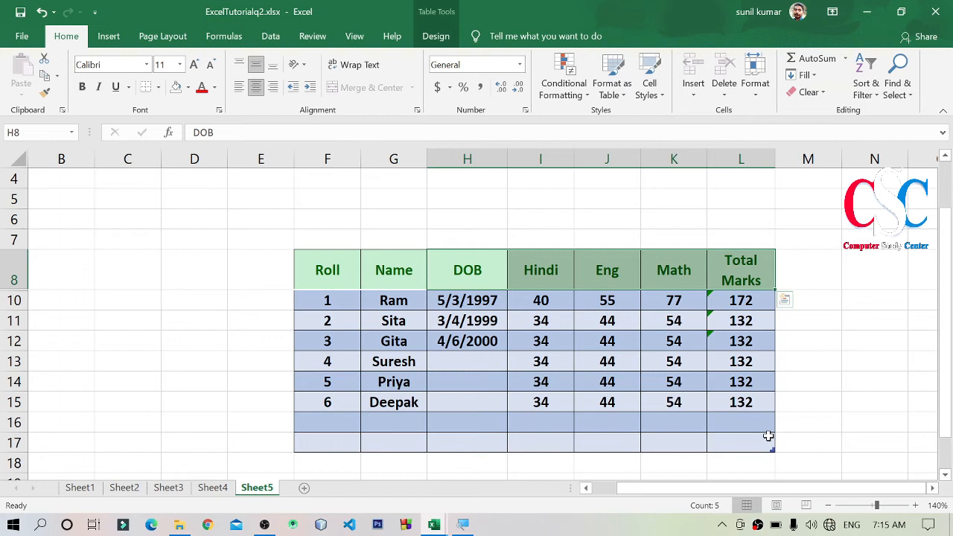
click(874, 361)
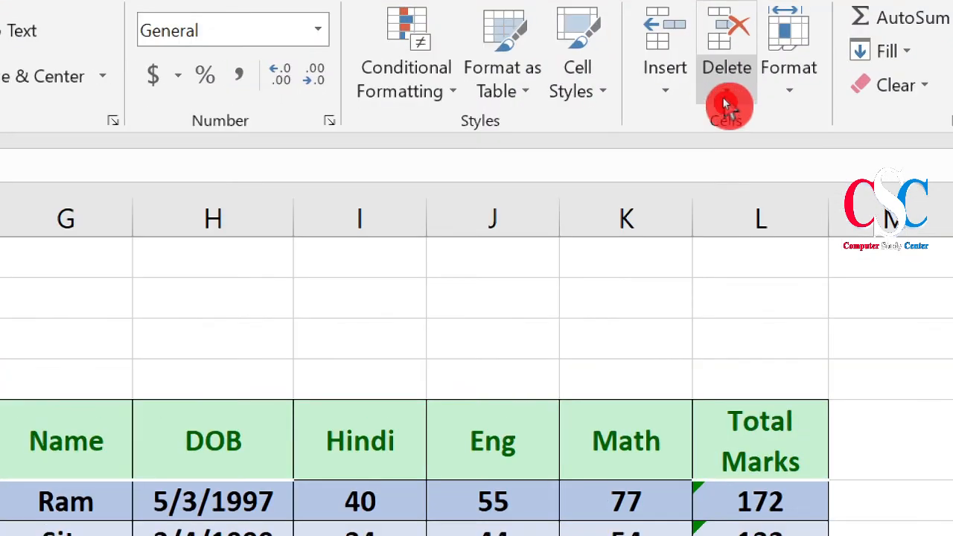
click(725, 101)
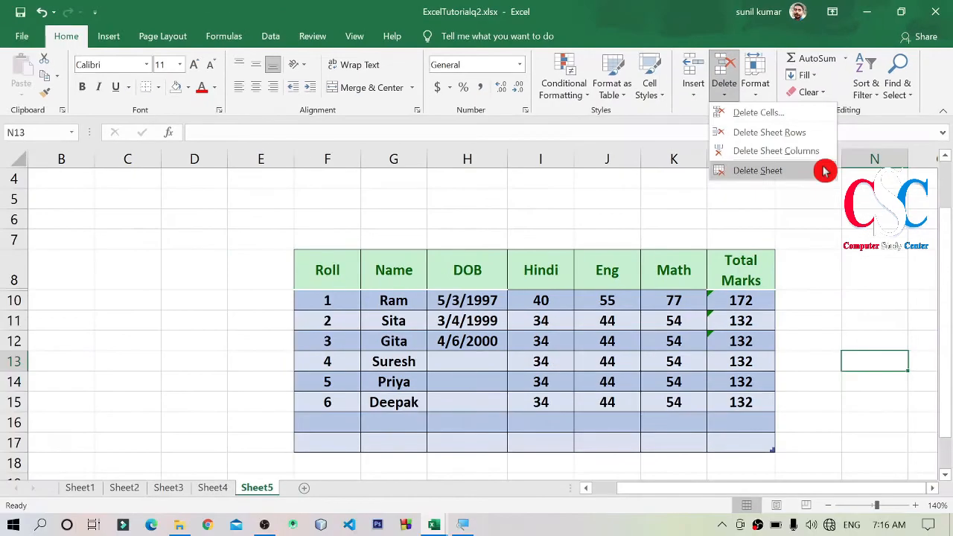
click(459, 147)
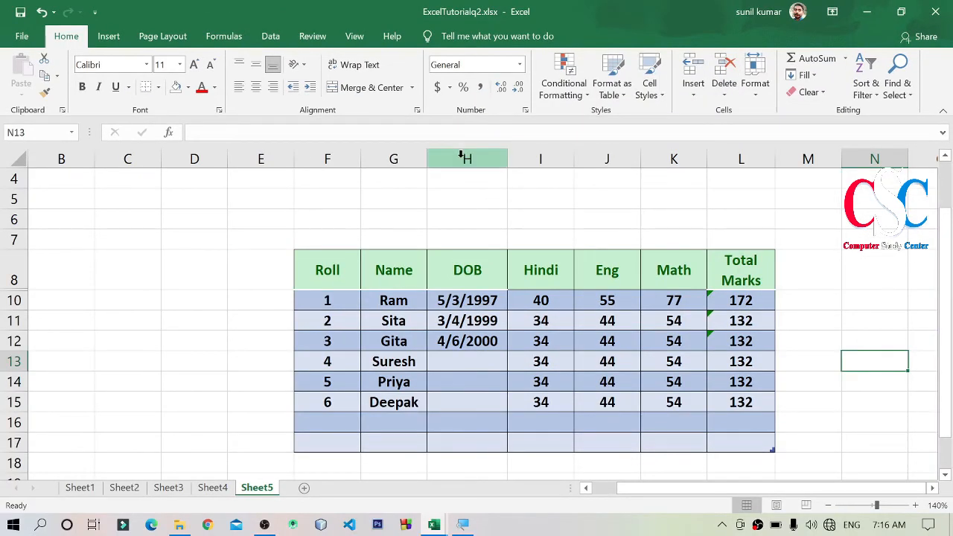
Step: Delete the entire DOB column from the marks sheet
click(466, 156)
click(731, 98)
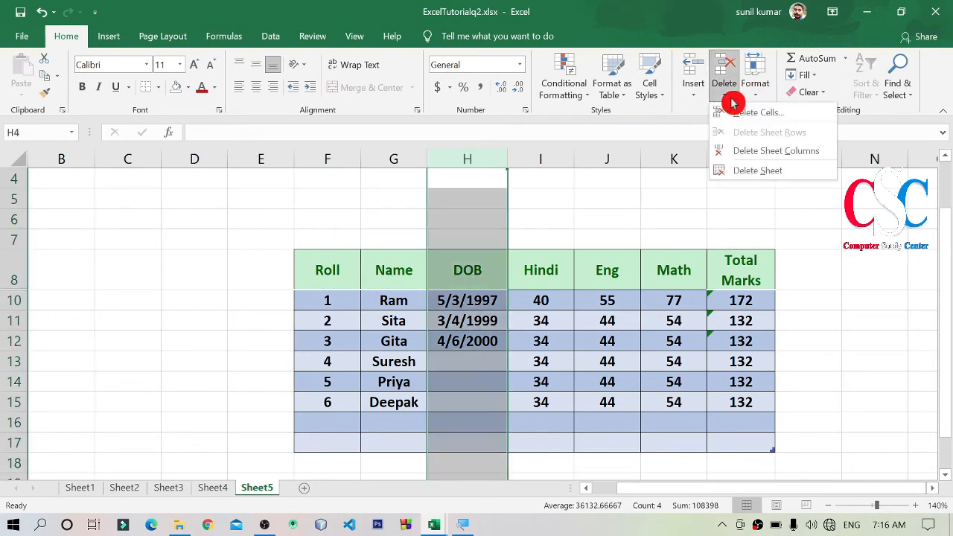
click(804, 151)
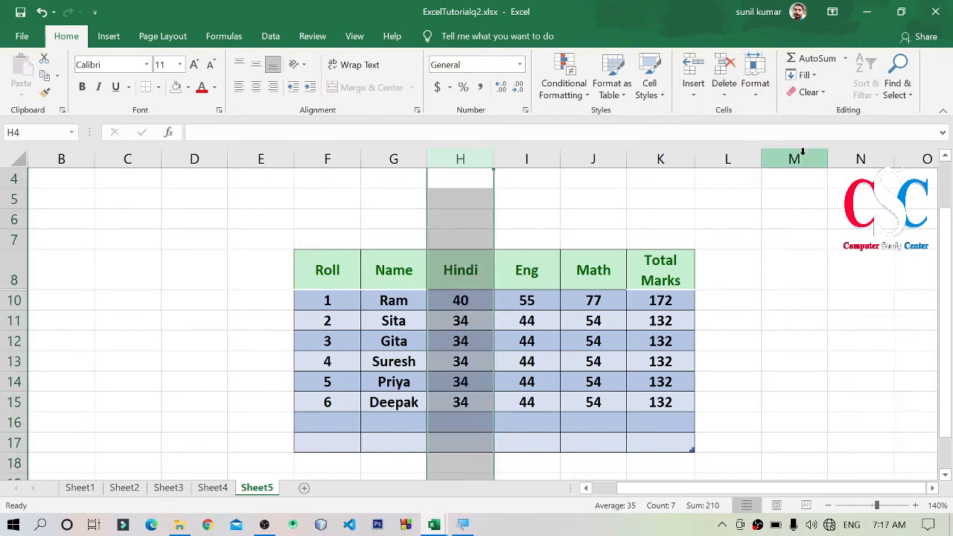
click(770, 381)
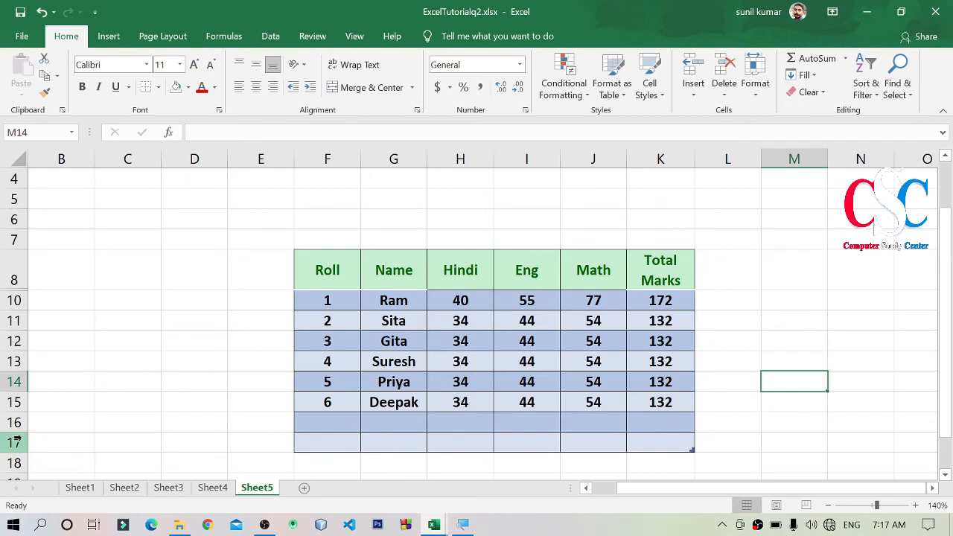
Step: Delete the two empty sheet rows, 16 and 17, at the end of the marks table
drag(15, 422, 21, 451)
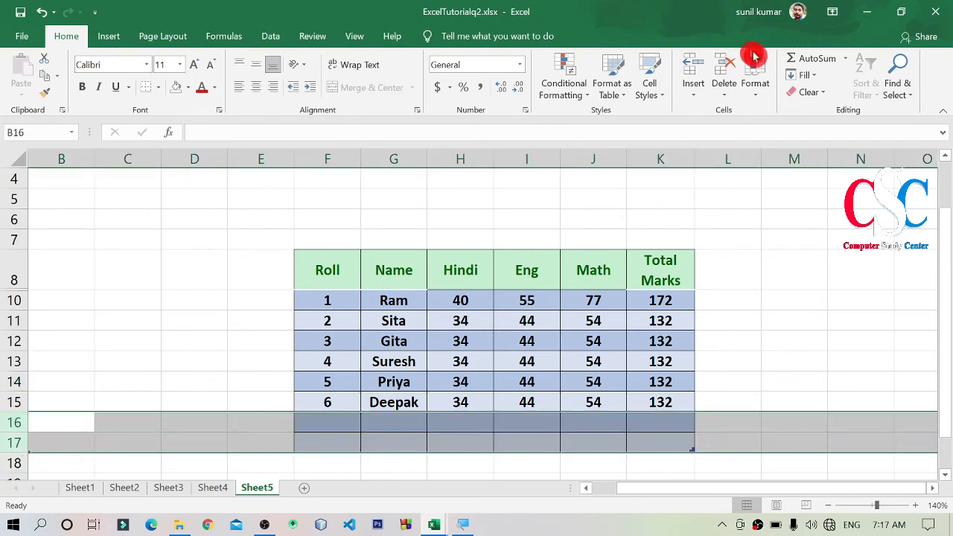
click(728, 99)
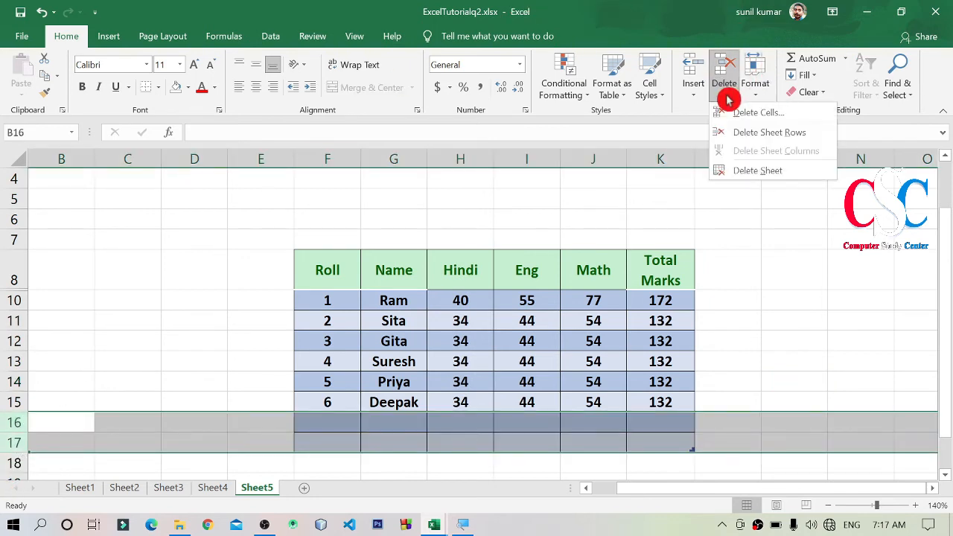
click(818, 141)
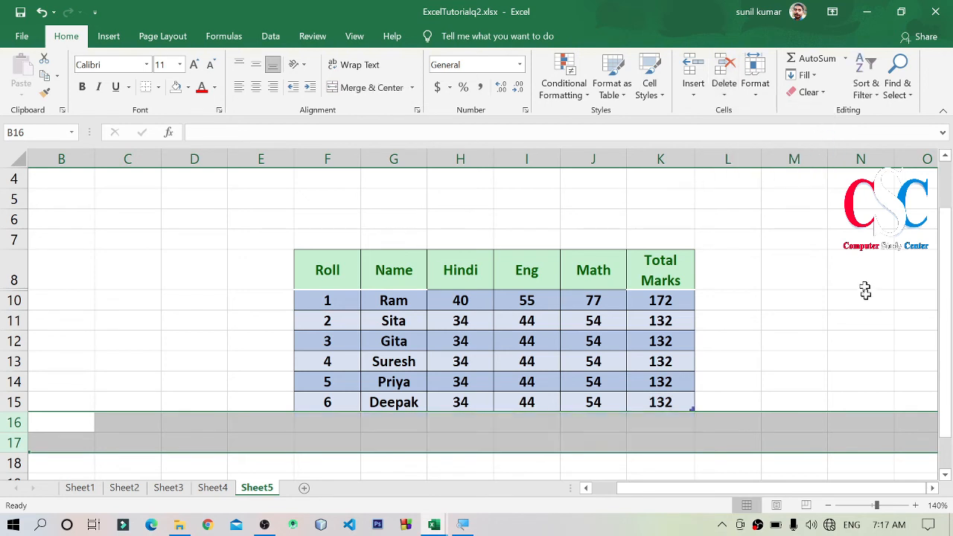
click(860, 316)
scroll(405, 426, down, 2)
drag(318, 300, 708, 362)
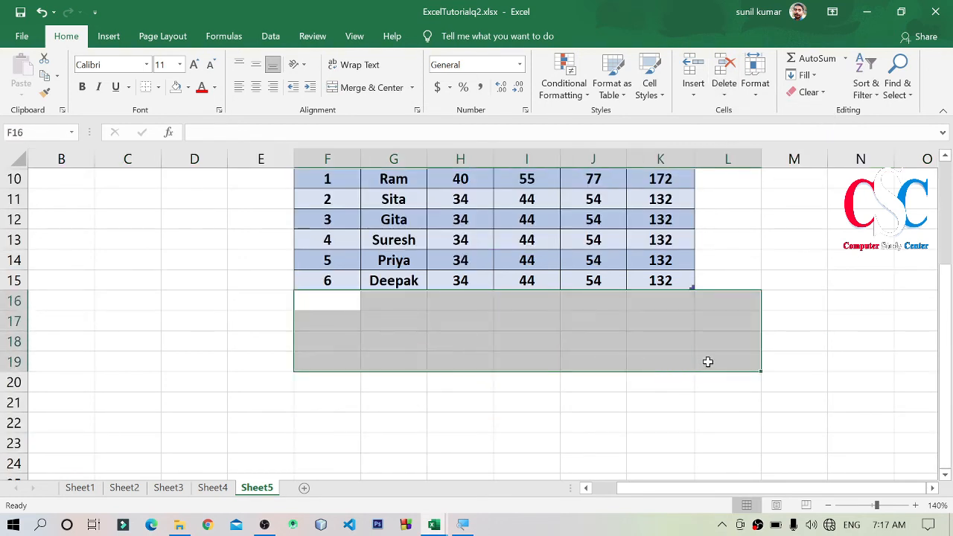
scroll(761, 327, up, 3)
drag(759, 327, 762, 327)
scroll(762, 326, down, 1)
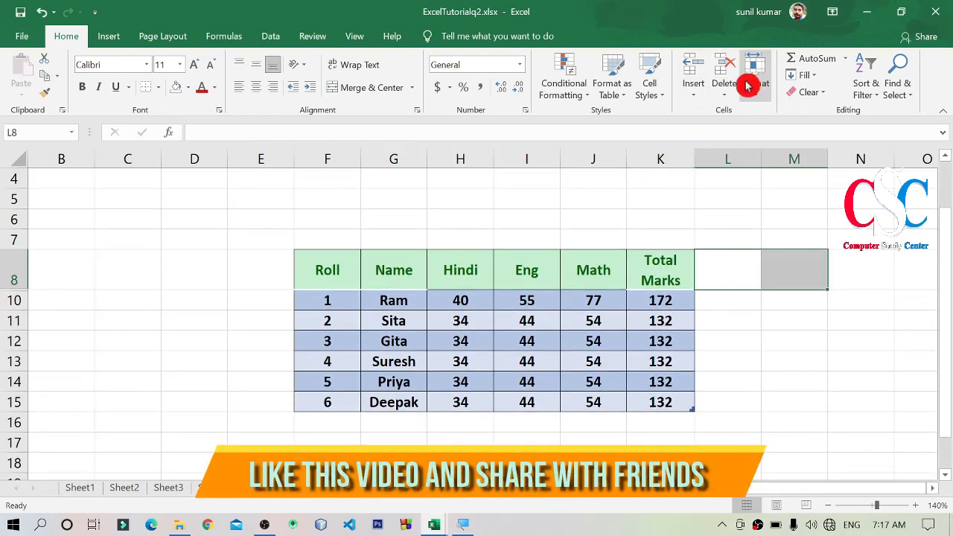
click(728, 102)
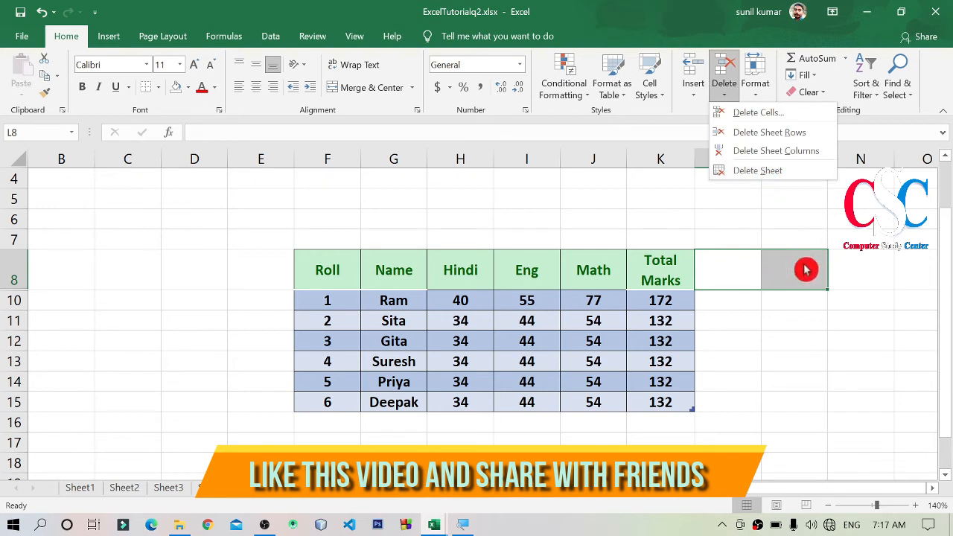
click(801, 221)
click(749, 298)
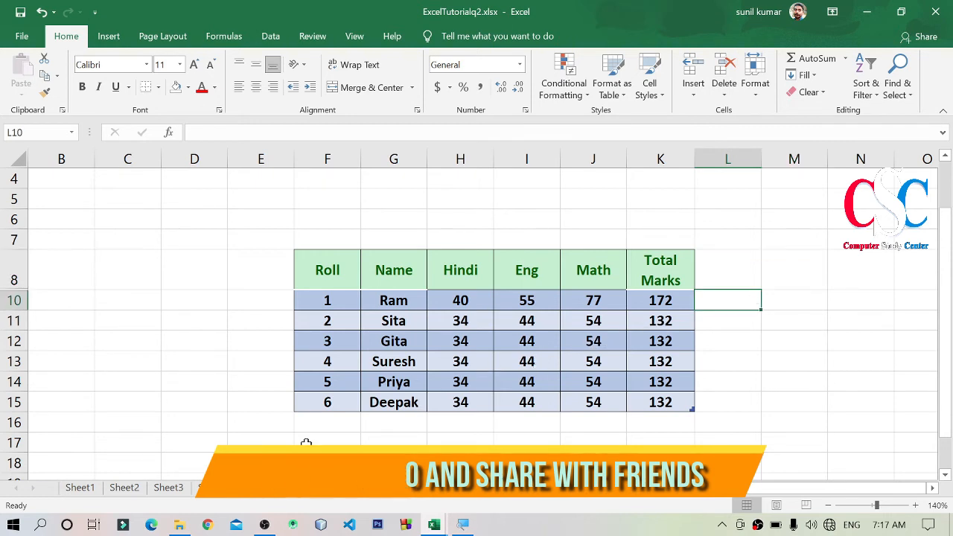
Step: Undo the deletions of the two empty rows and the DOB column in the marks table
click(41, 13)
click(42, 15)
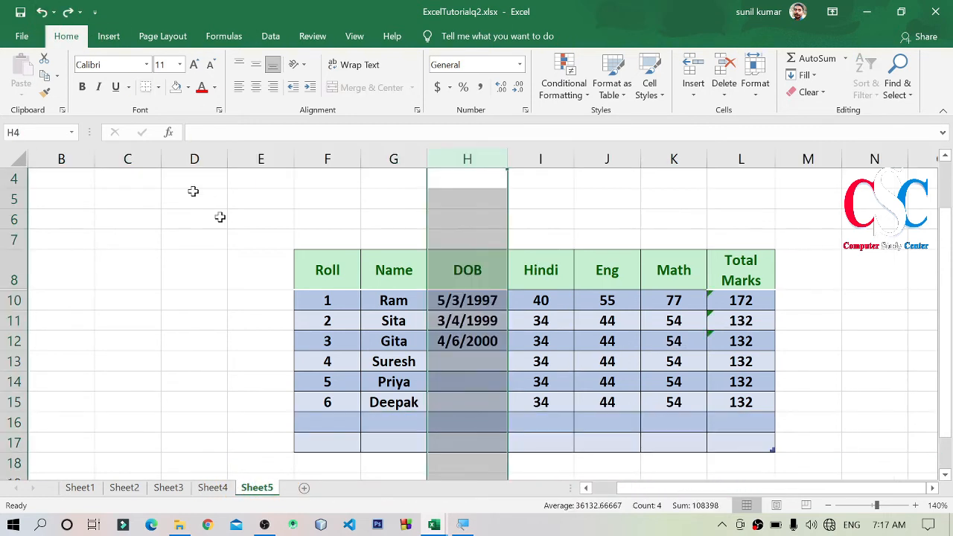
click(480, 356)
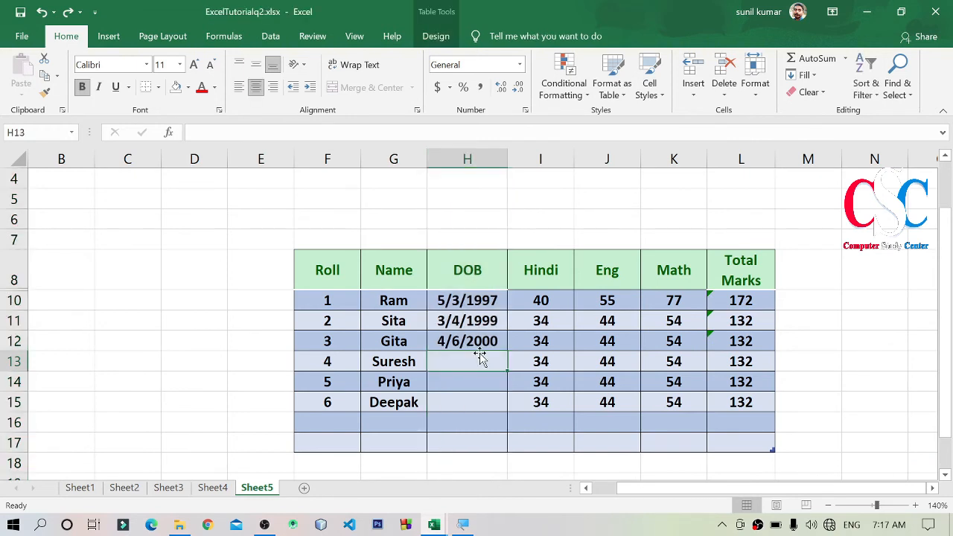
click(728, 96)
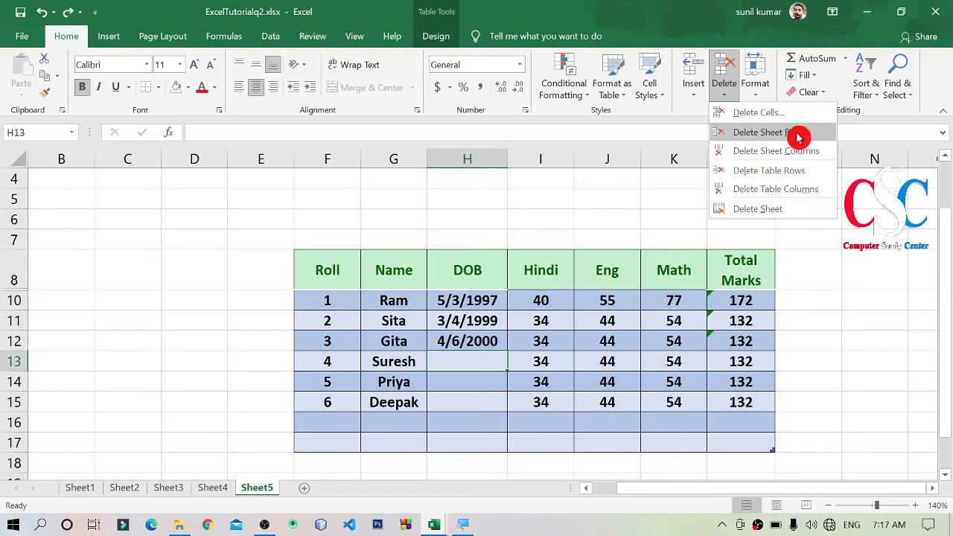
click(433, 200)
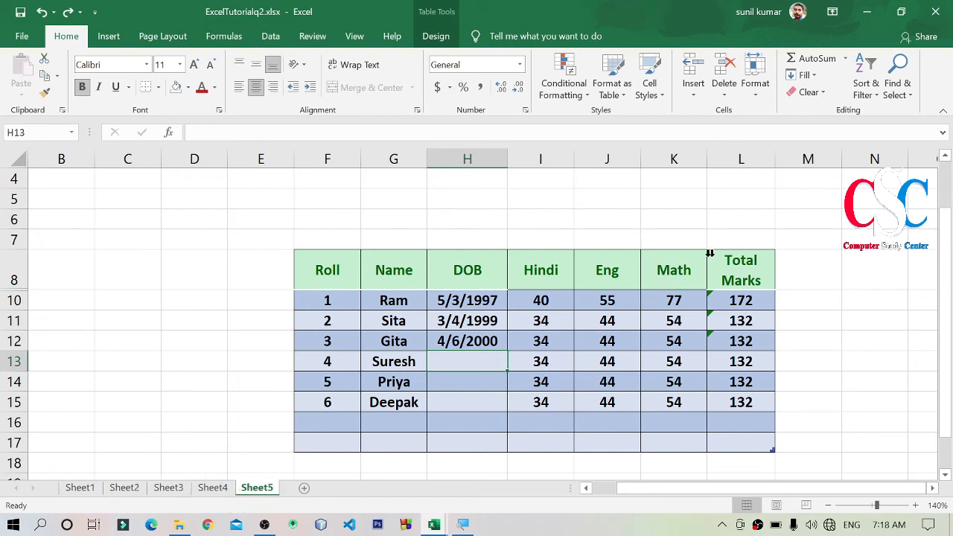
click(572, 206)
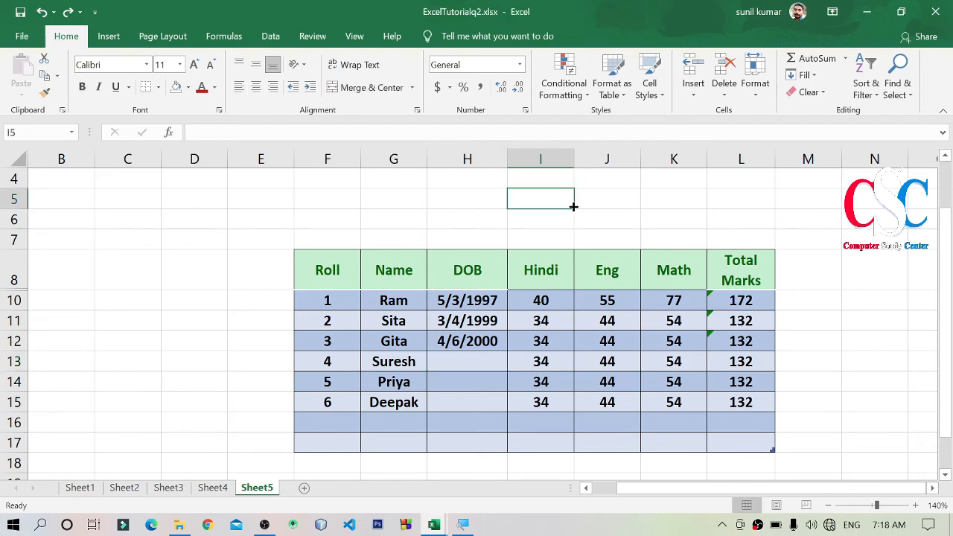
Step: Insert a new worksheet before Sheet5 and switch between the two sheets to compare them
click(682, 86)
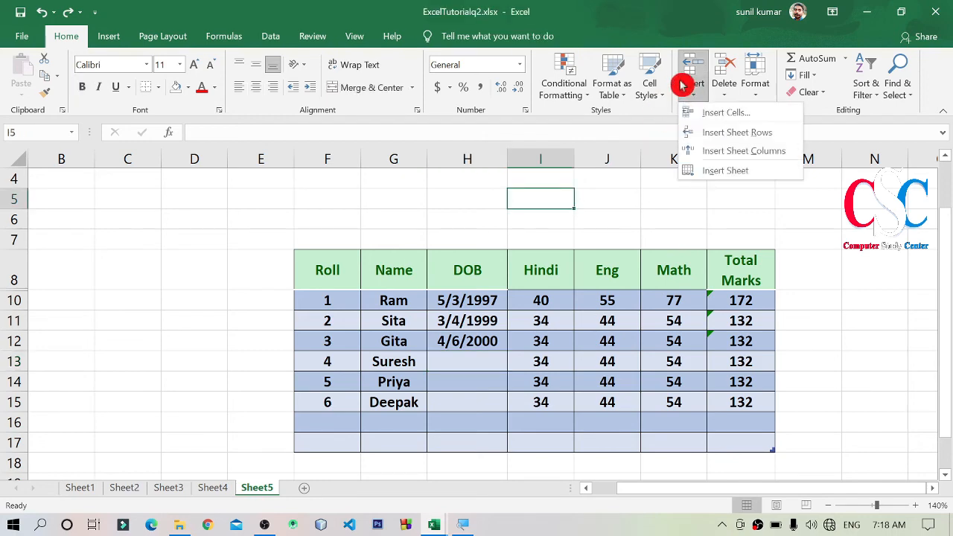
click(778, 174)
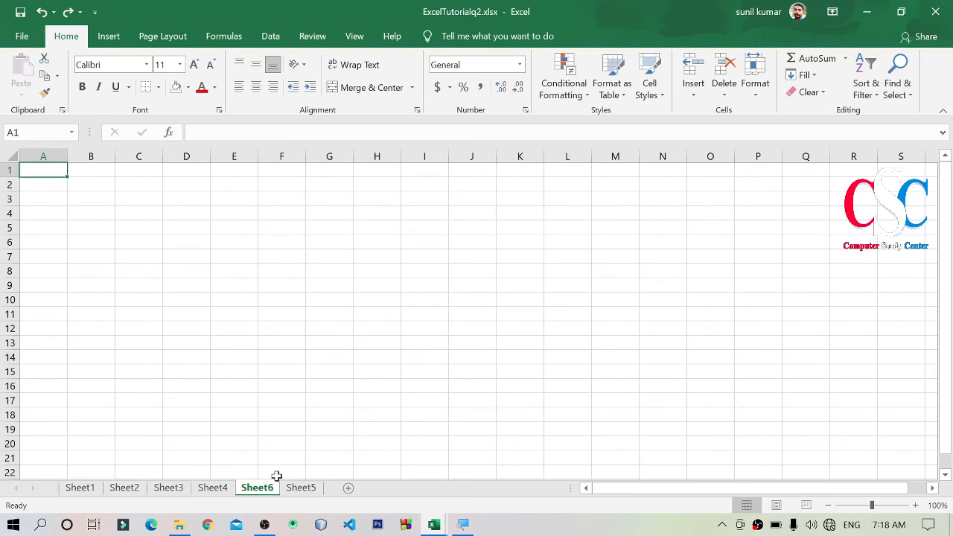
drag(277, 488, 262, 511)
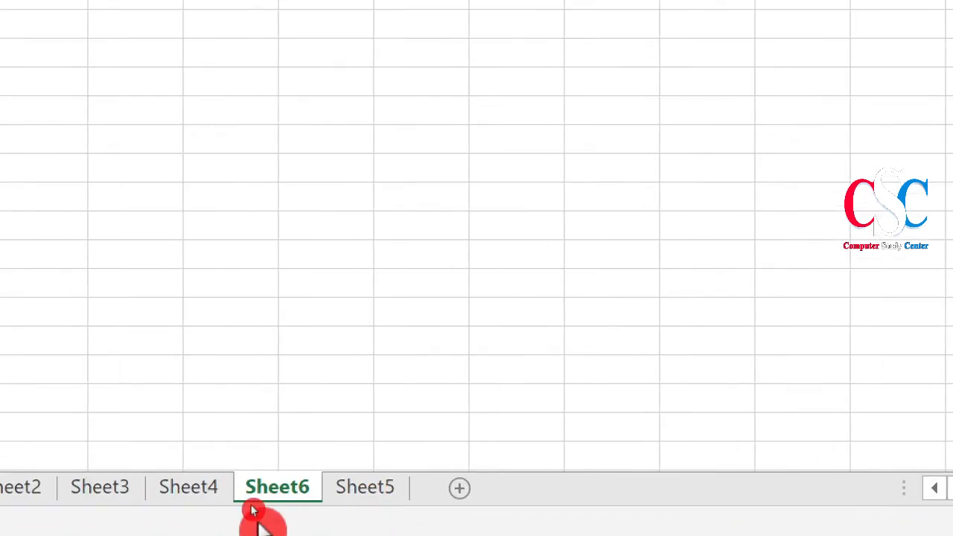
click(363, 501)
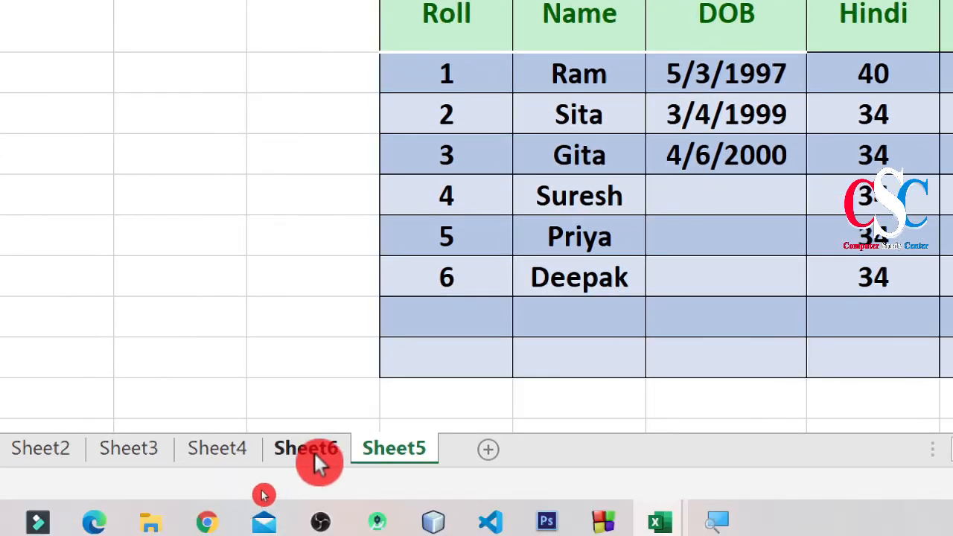
click(226, 497)
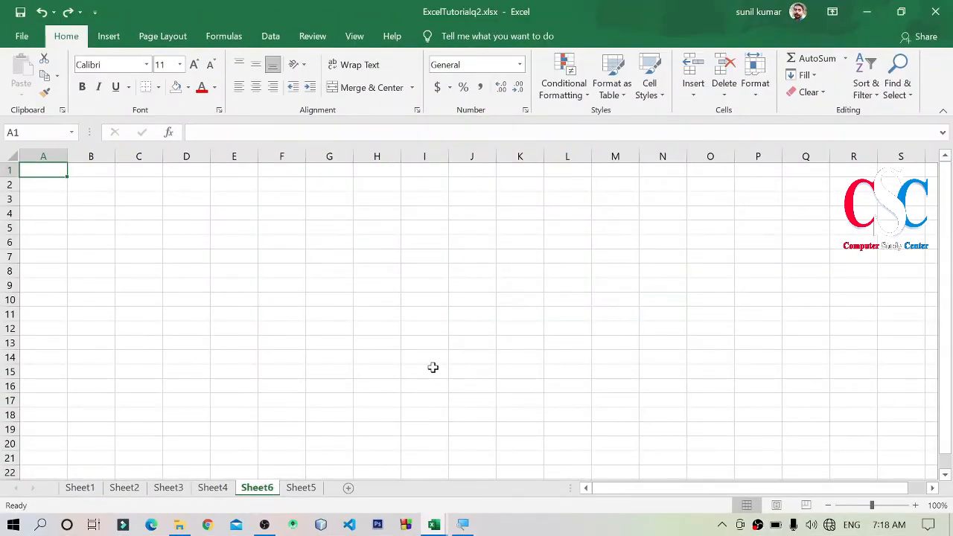
Step: Delete the blank Sheet6 worksheet from the workbook
click(272, 494)
right_click(264, 492)
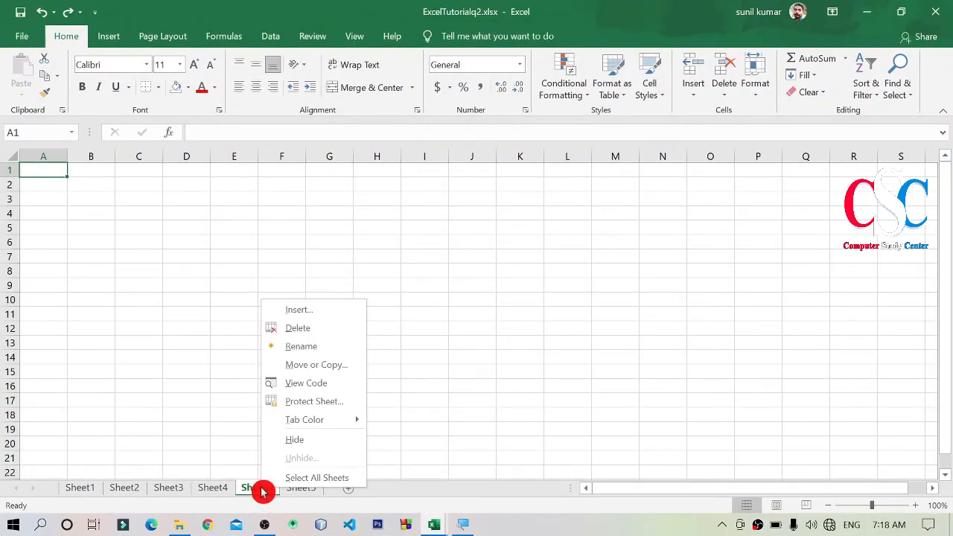
click(451, 191)
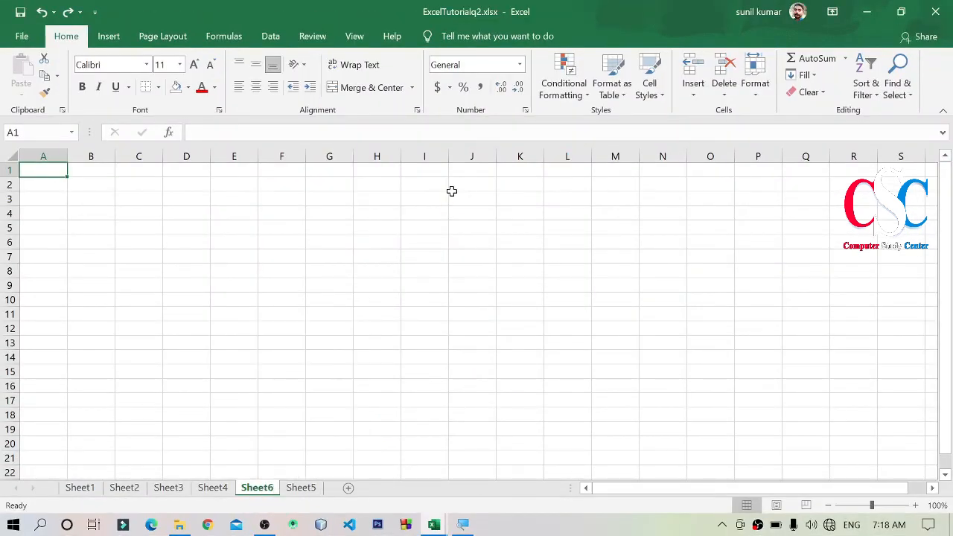
click(732, 96)
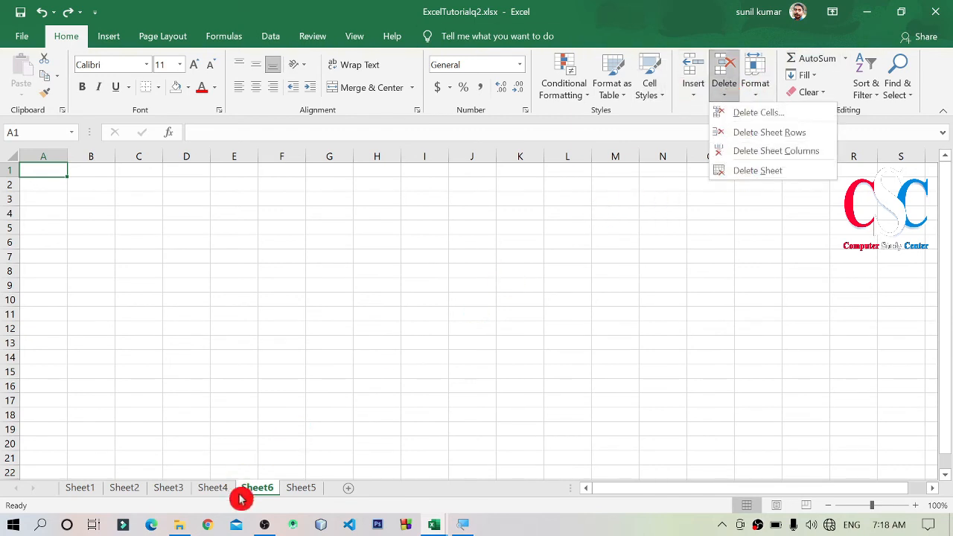
right_click(267, 492)
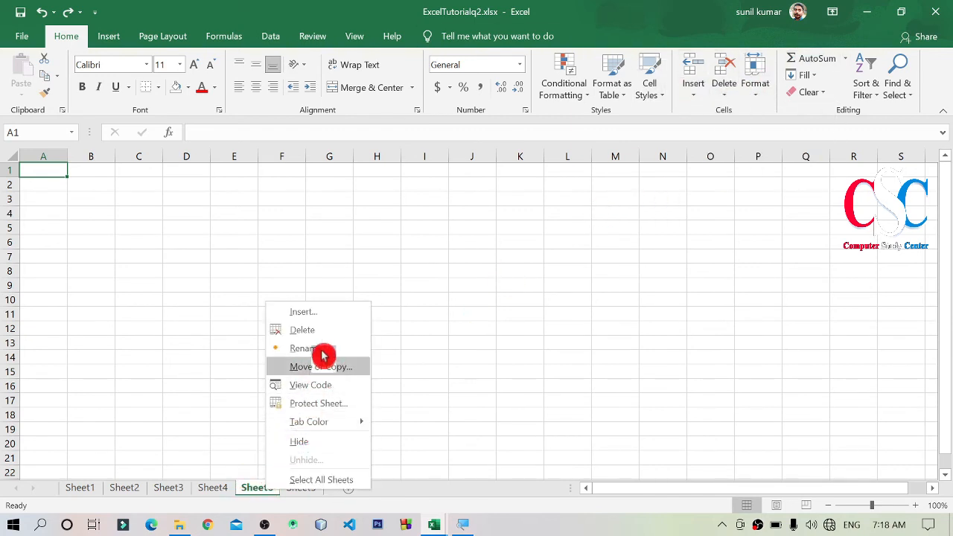
click(733, 93)
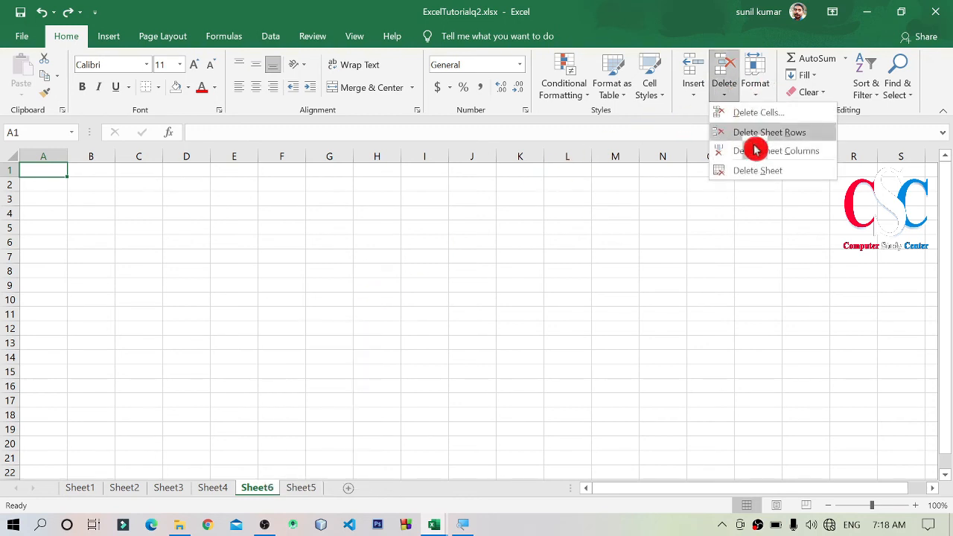
click(770, 171)
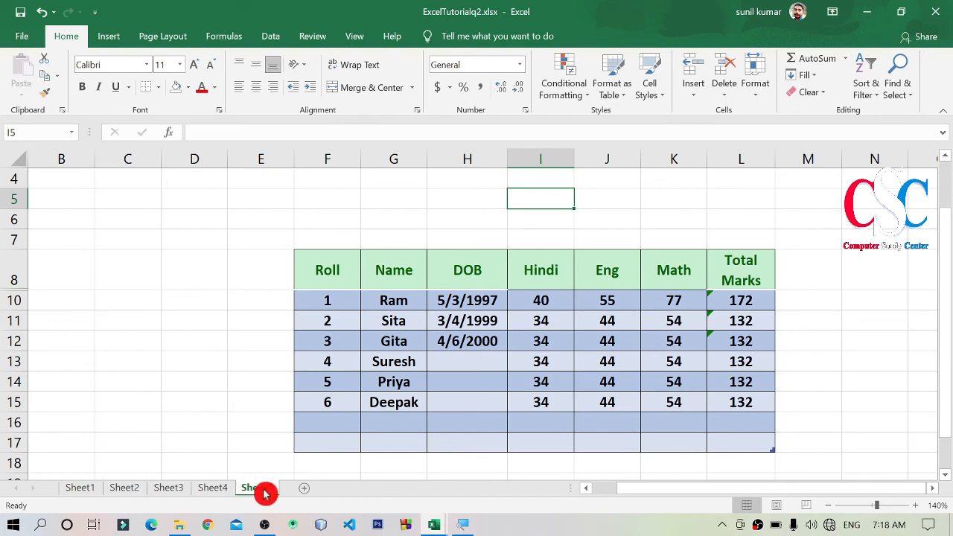
Step: Insert another blank worksheet before Sheet5, and return to the marks table on Sheet5
click(693, 89)
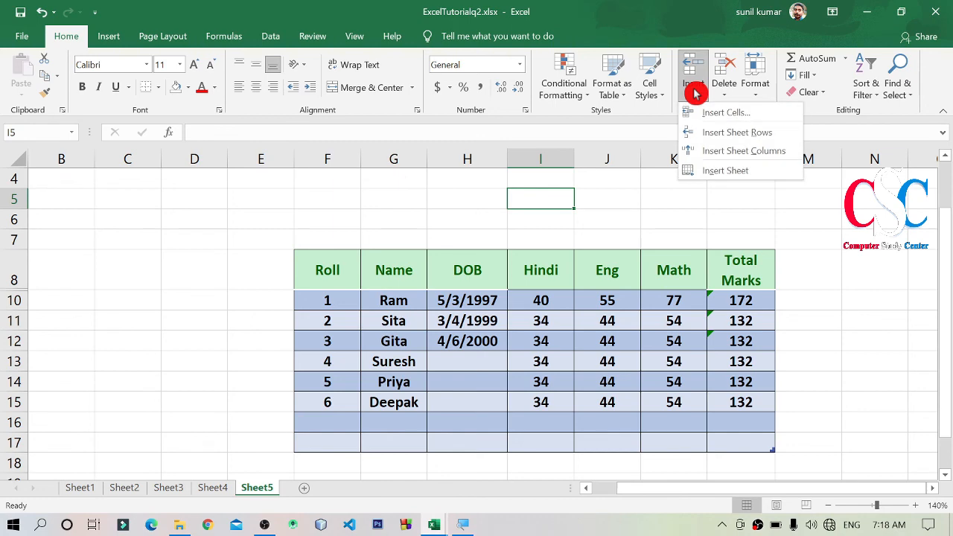
click(763, 173)
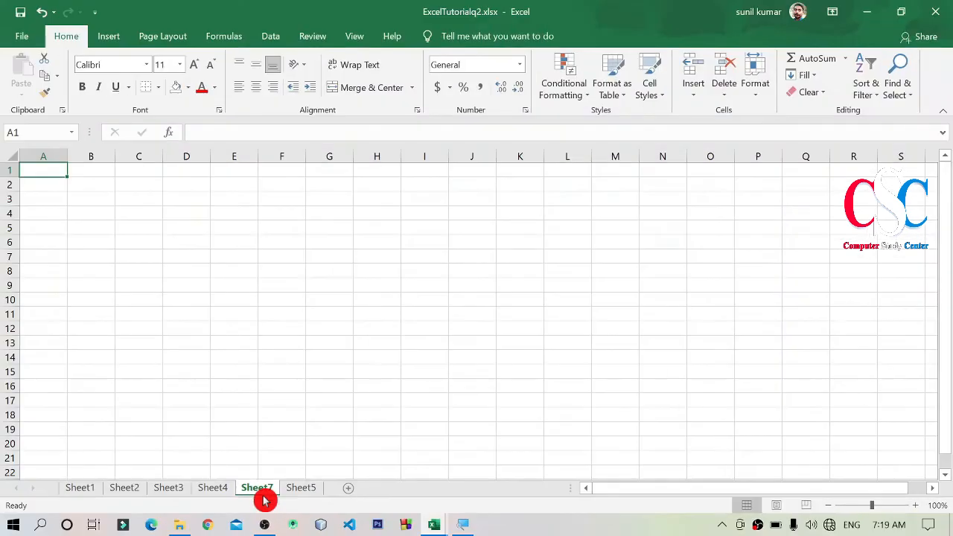
key(alt+Tab)
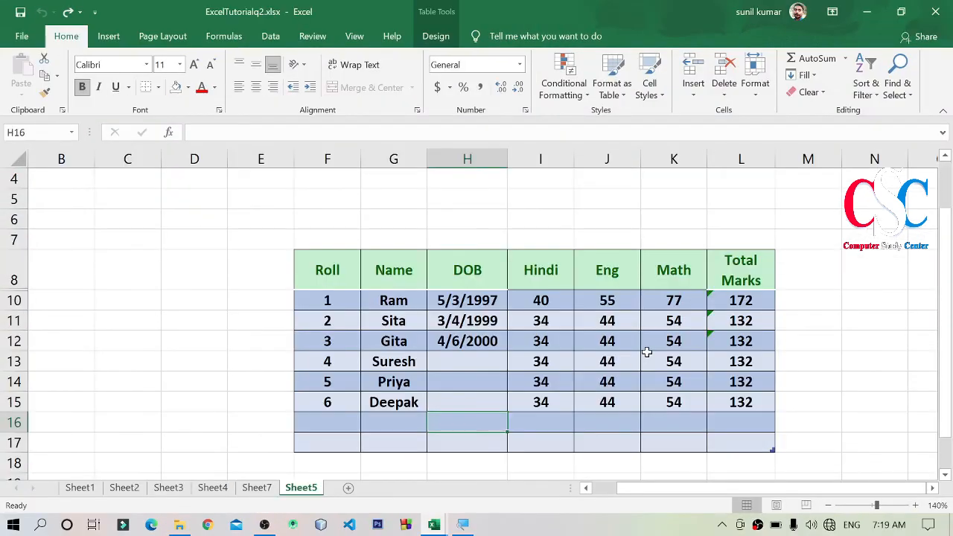
click(827, 263)
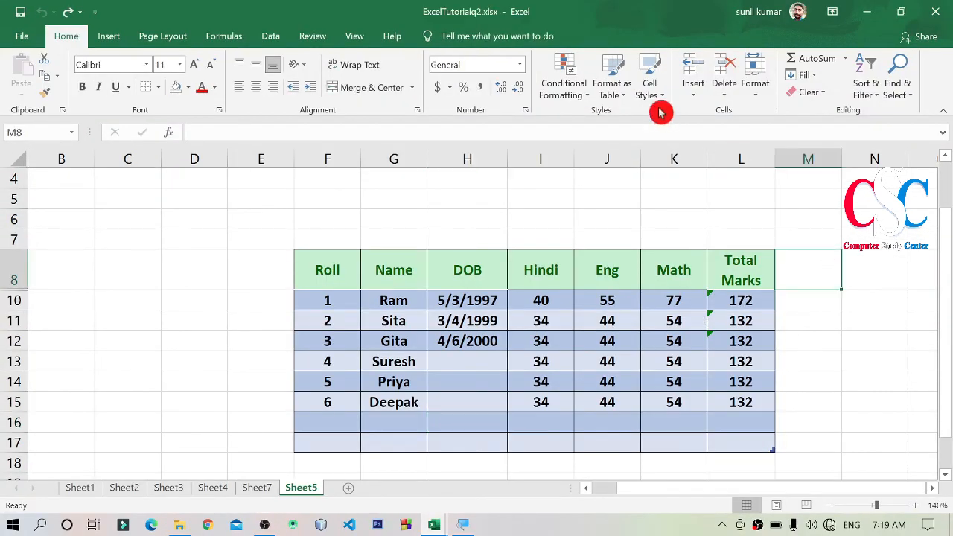
click(721, 95)
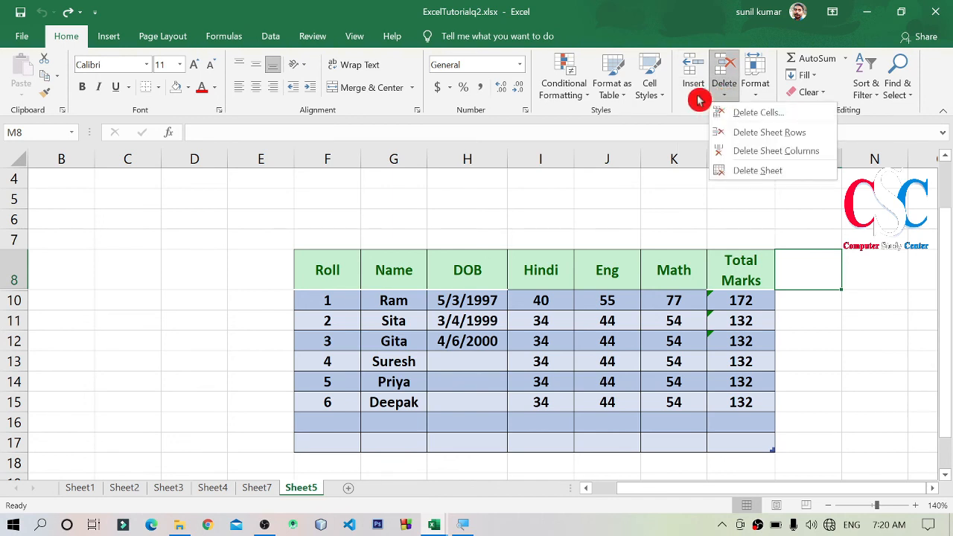
click(693, 95)
click(673, 257)
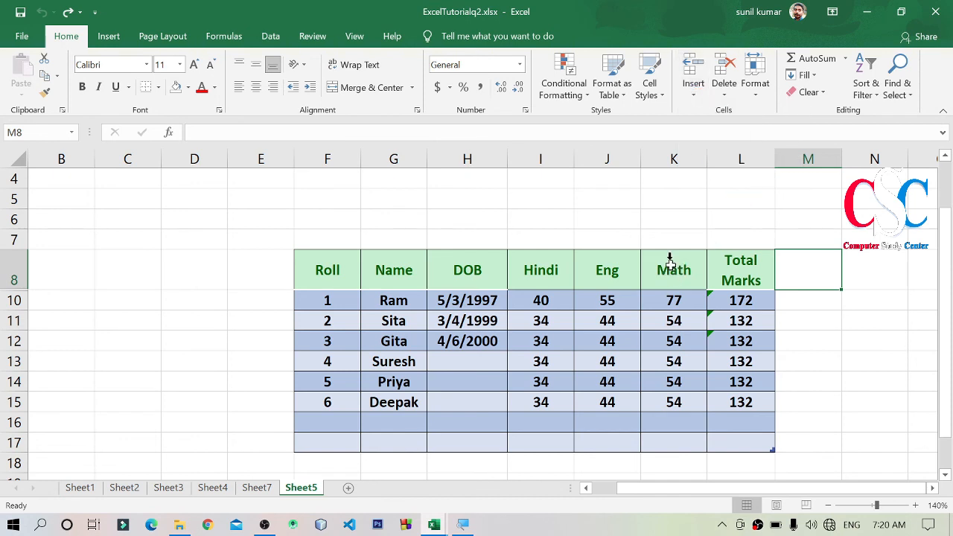
click(724, 95)
click(749, 231)
click(843, 343)
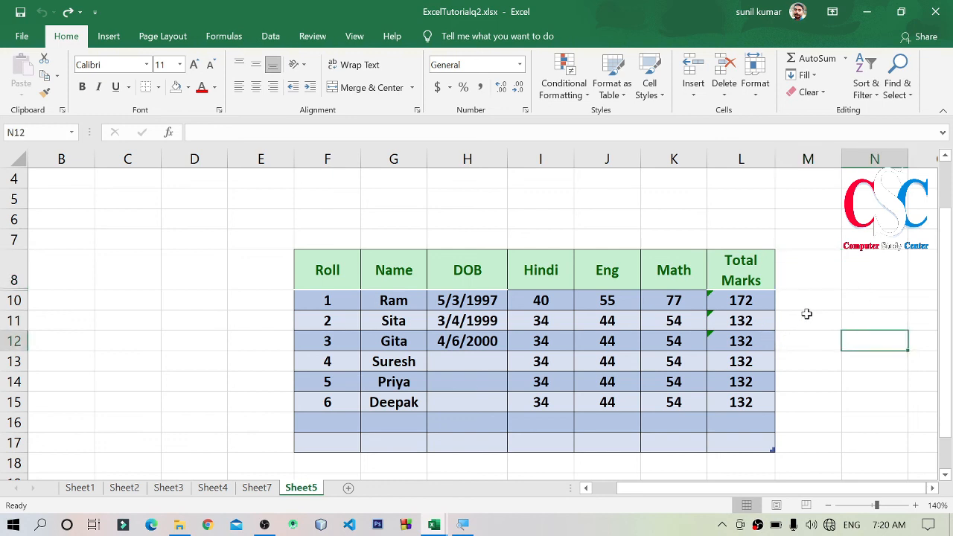